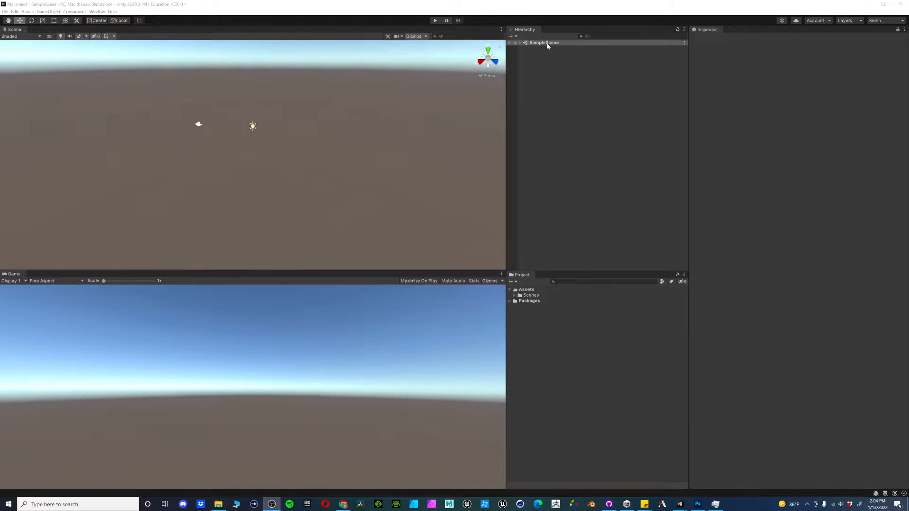
Expand the Scenes folder and the SampleScene hierarchy, and inspect the Main Camera's components
left_click(514, 295)
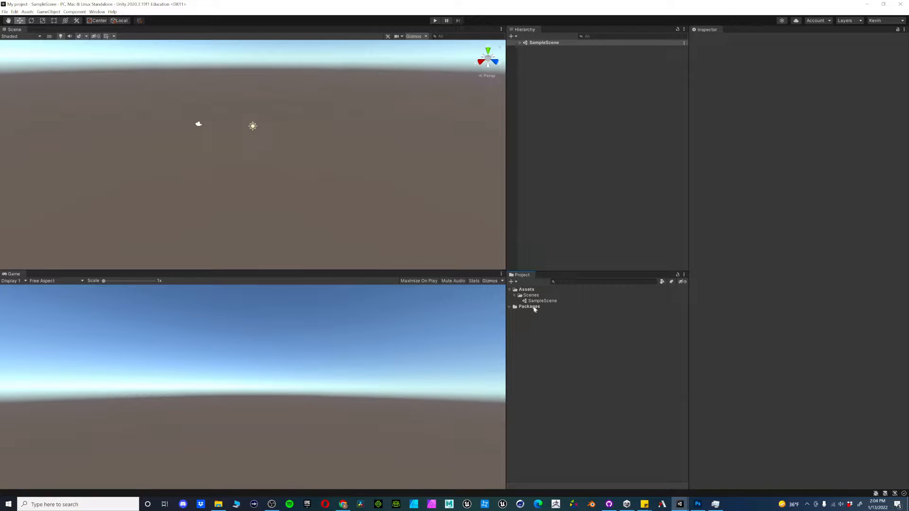
left_click(532, 296)
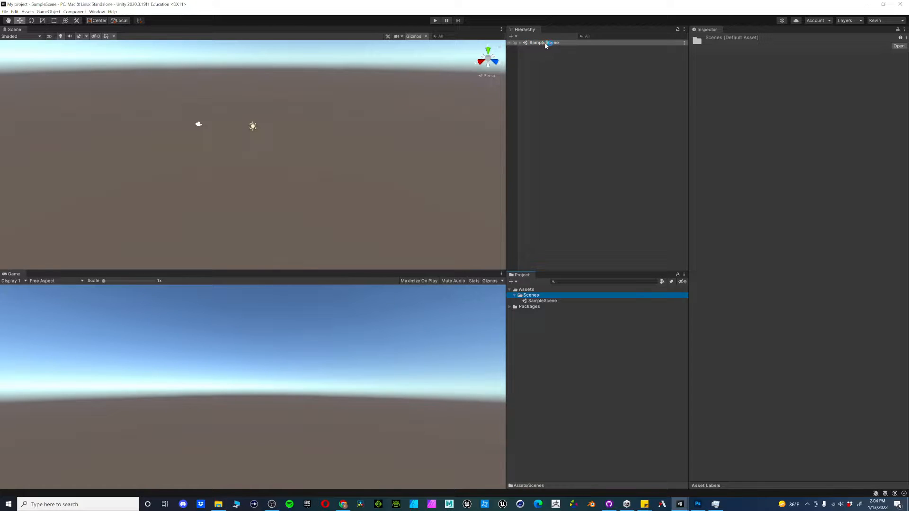
left_click(520, 43)
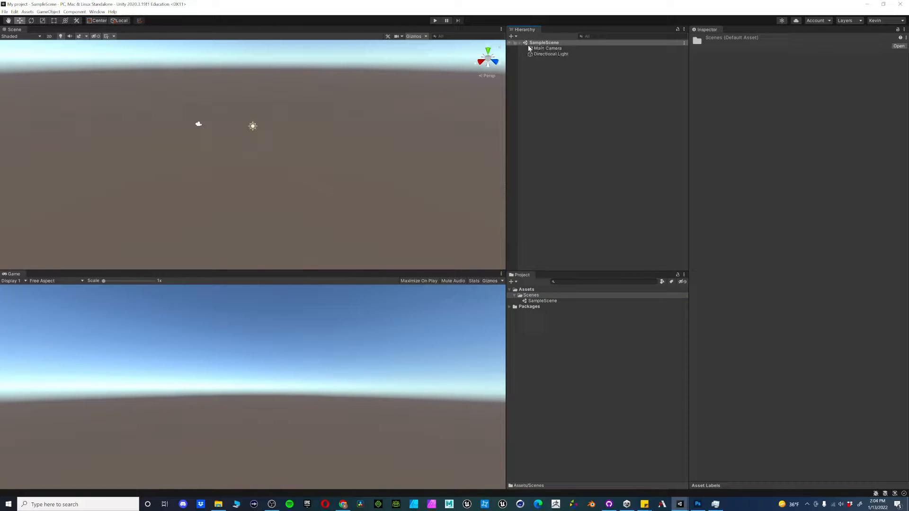
left_click(557, 49)
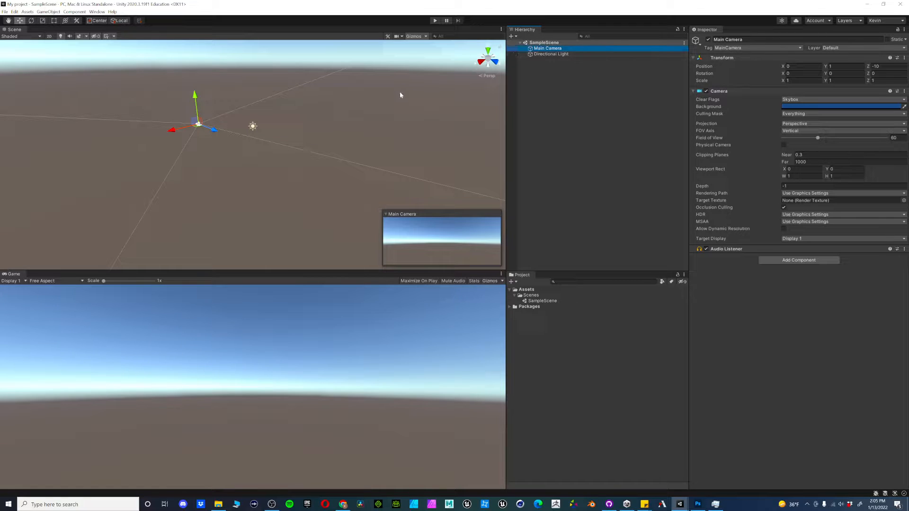
left_click(107, 84)
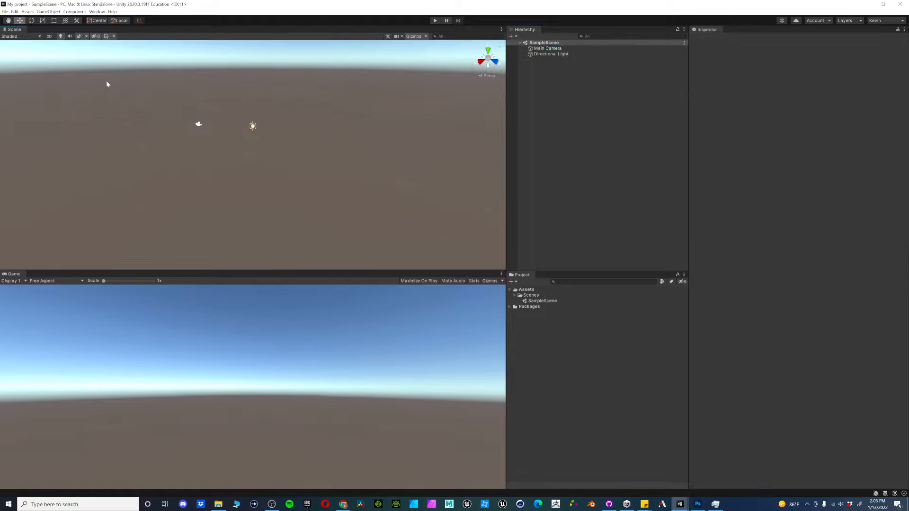
left_click(548, 49)
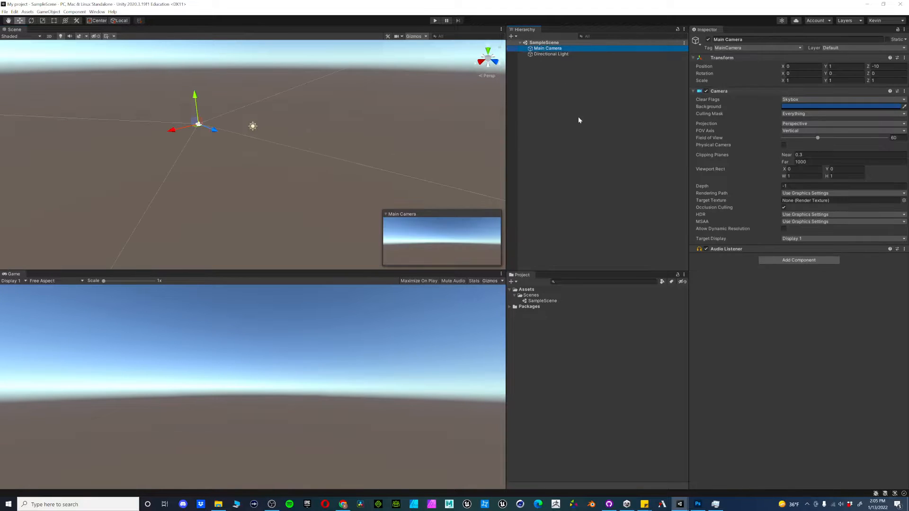
left_click(579, 118)
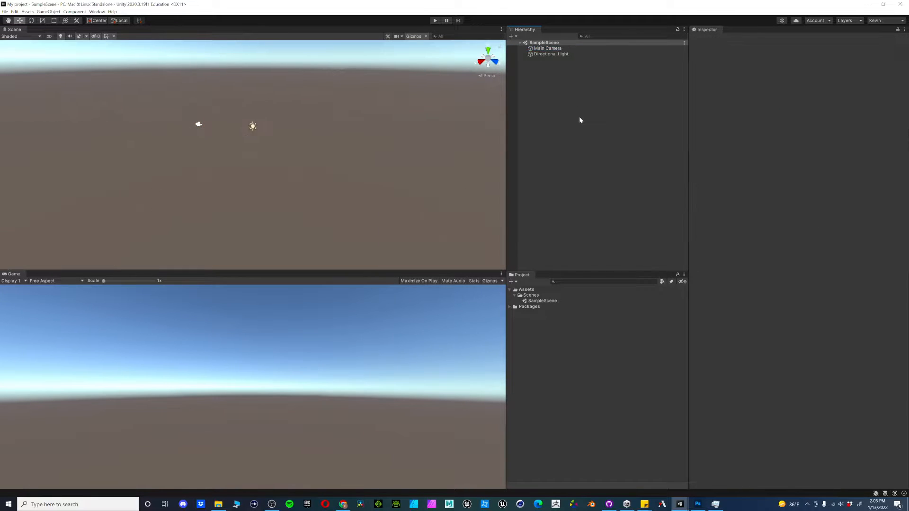
left_click(200, 126)
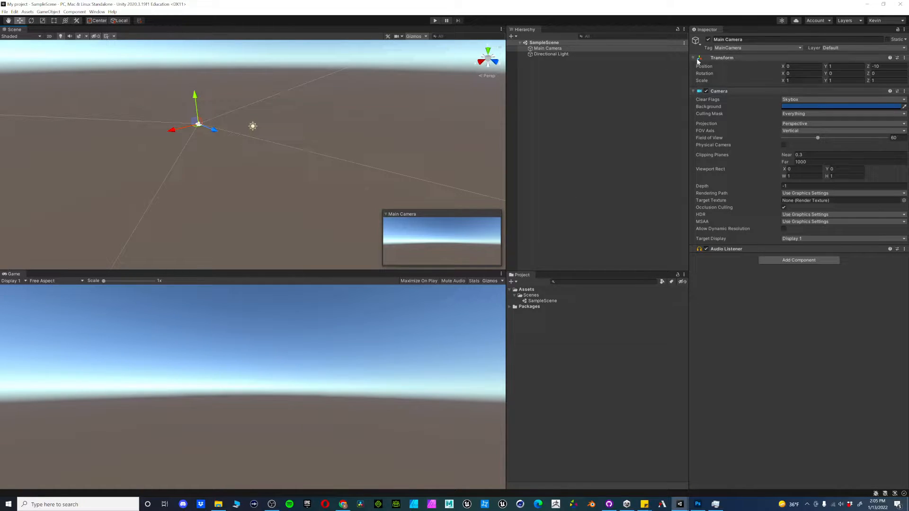
Try moving the Main Camera along X to about 4.06, and undo the move
left_click(803, 66)
left_click(743, 68)
left_click_drag(783, 69, 825, 57)
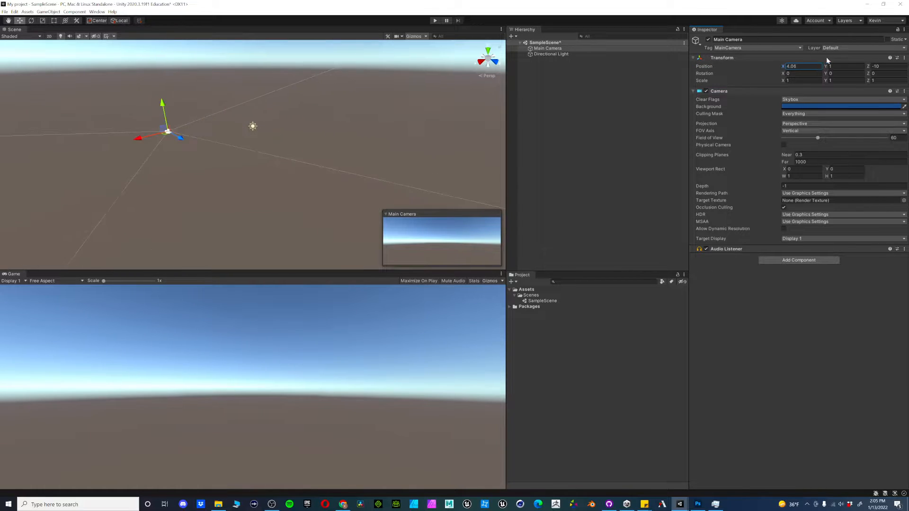
key("ctrl+z")
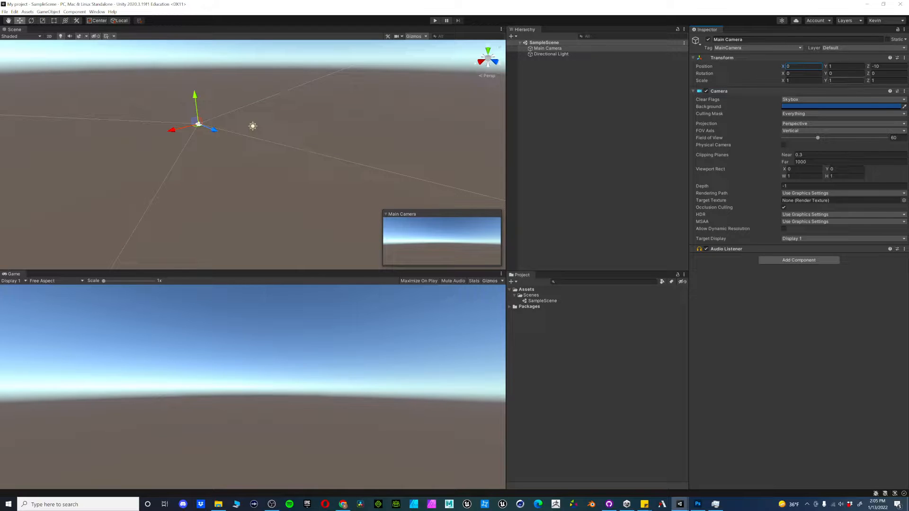
Raise the Main Camera to a Y position of about 1.38
mouse_move(826, 67)
left_mouse_down()
mouse_move(846, 65)
mouse_move(830, 67)
left_mouse_up()
key("ctrl+z")
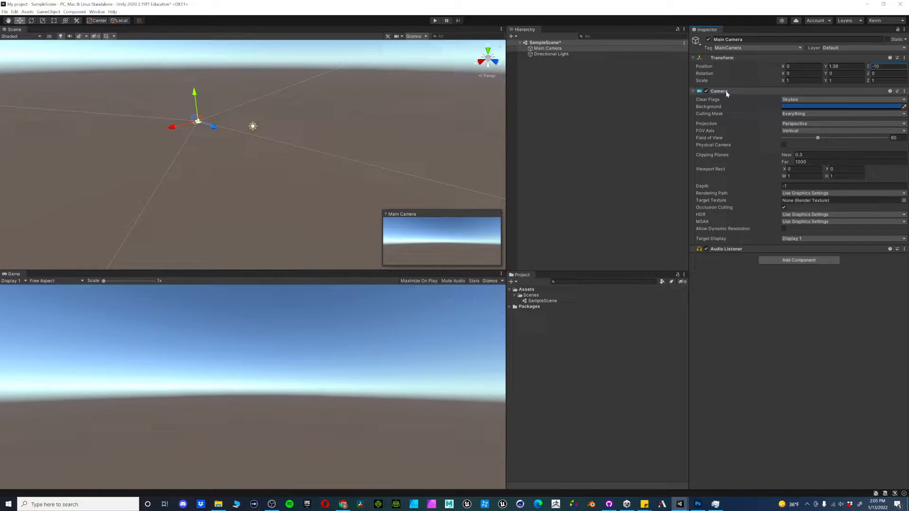
Set the Main Camera's Clear Flags to Solid Color and pick a muted yellow-green background colour
mouse_move(730, 102)
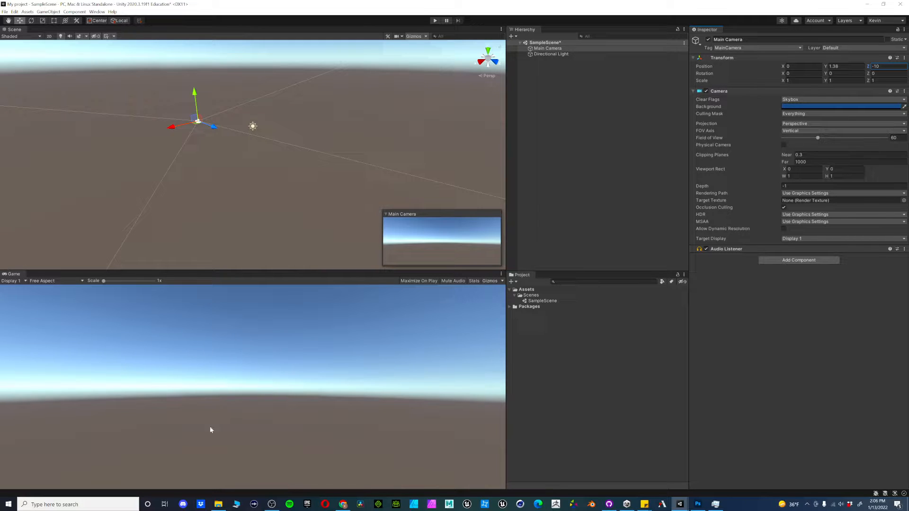
left_click(809, 101)
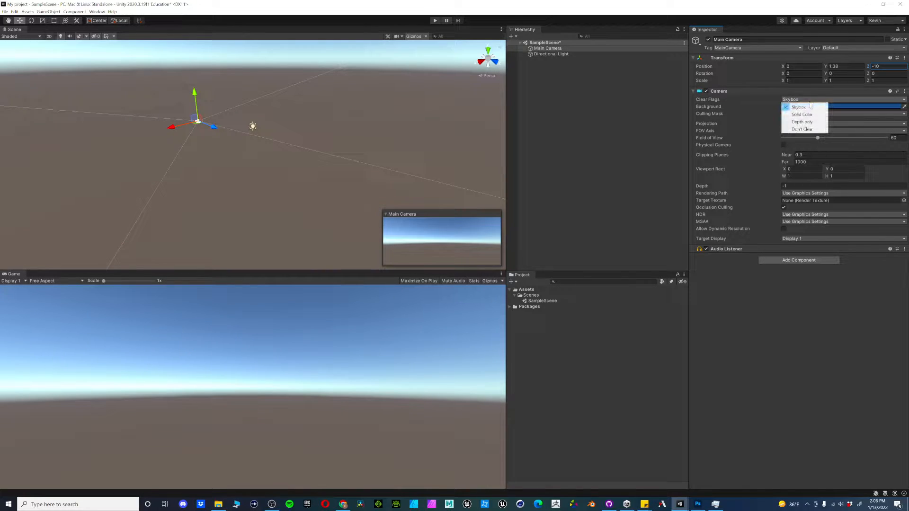
left_click(811, 114)
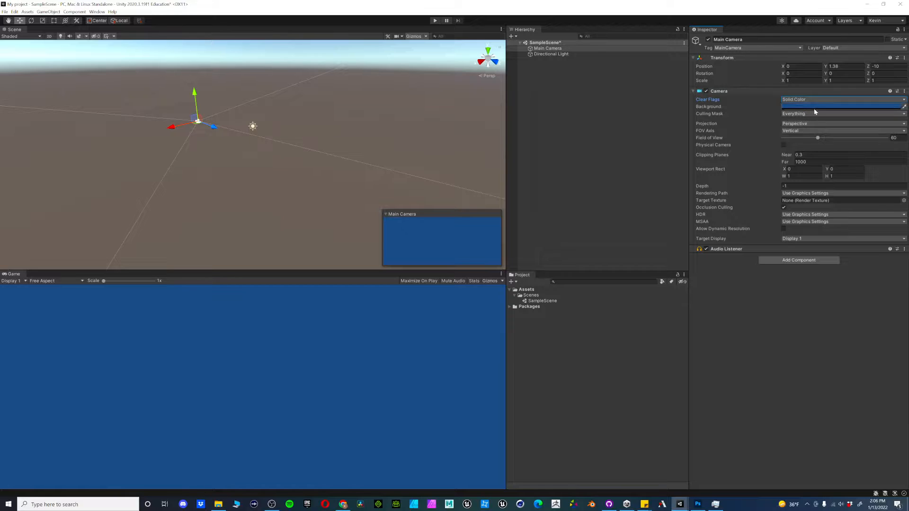
left_click(811, 107)
left_click(857, 150)
left_click_drag(875, 132, 865, 128)
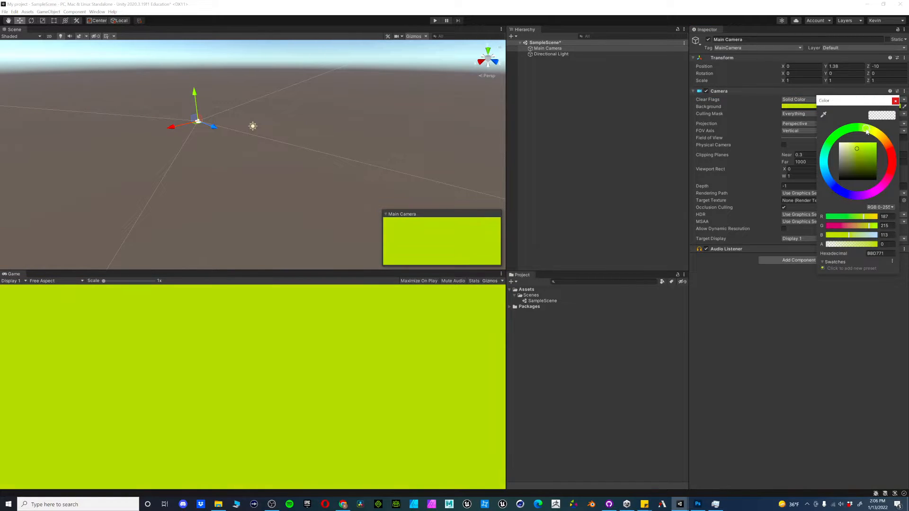
left_click(861, 156)
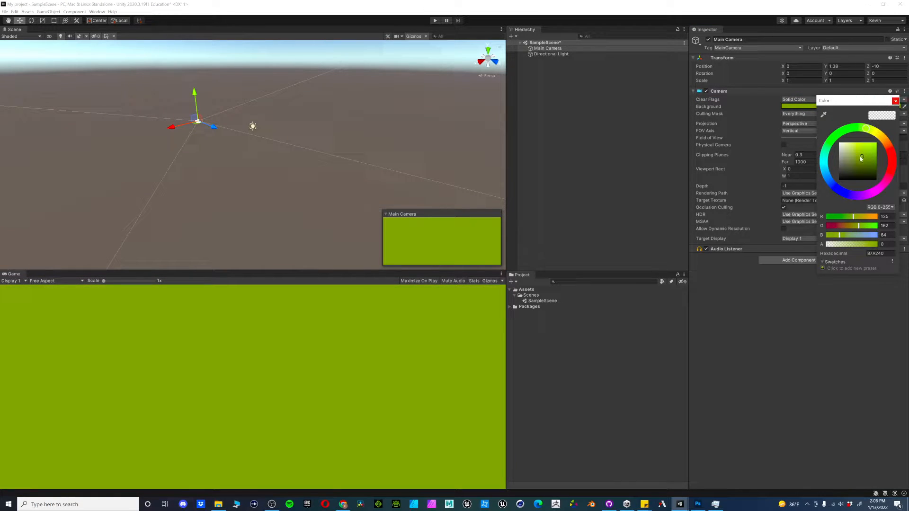
left_click(853, 153)
left_click(894, 102)
Set the Main Camera's Clear Flags to Skybox and its Field of View to about 67.5, and deselect it
left_click(805, 100)
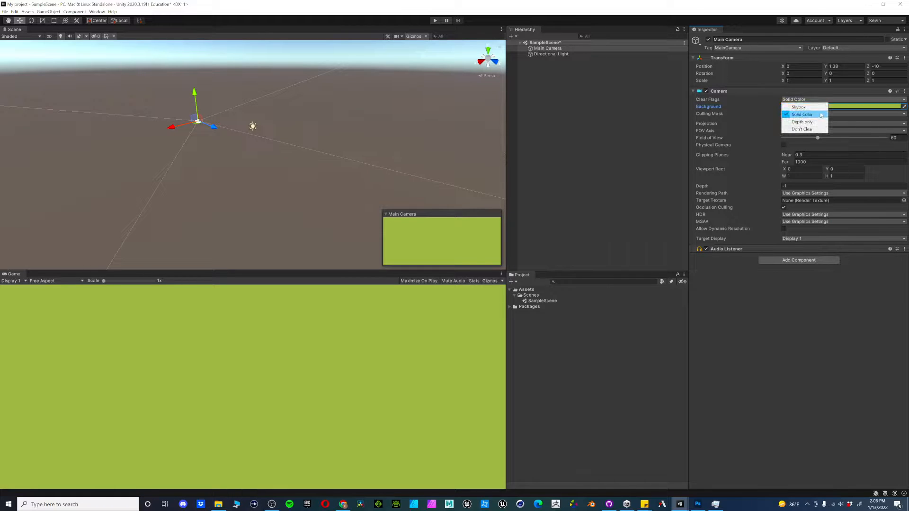
left_click(795, 107)
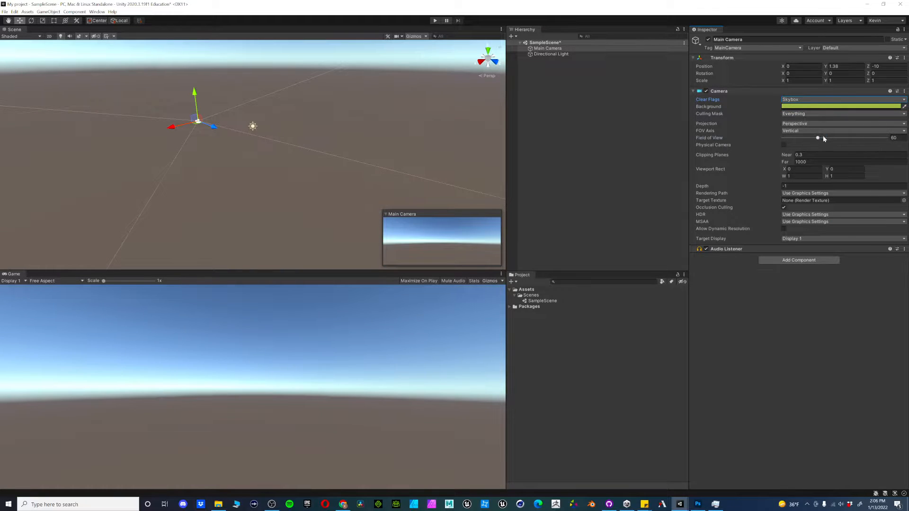
mouse_move(822, 137)
left_mouse_down()
mouse_move(861, 139)
mouse_move(814, 141)
left_mouse_up()
key("ctrl+z")
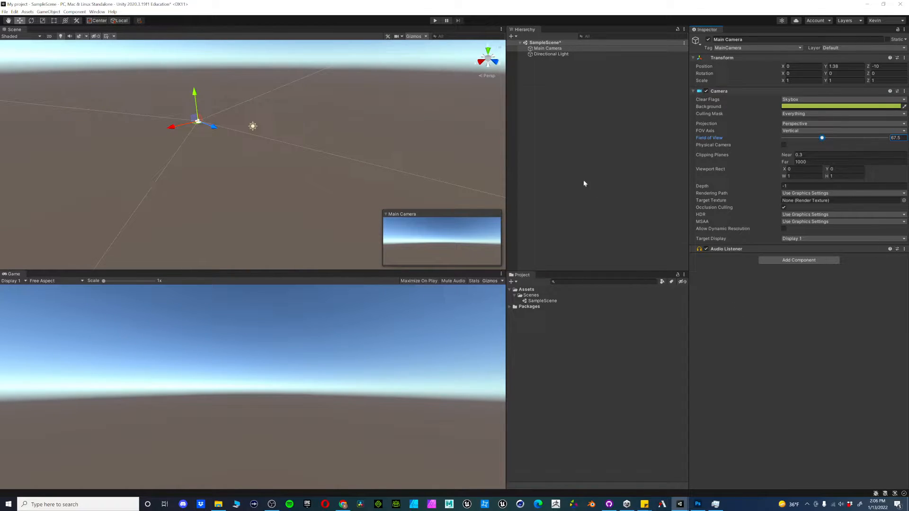
left_click(595, 183)
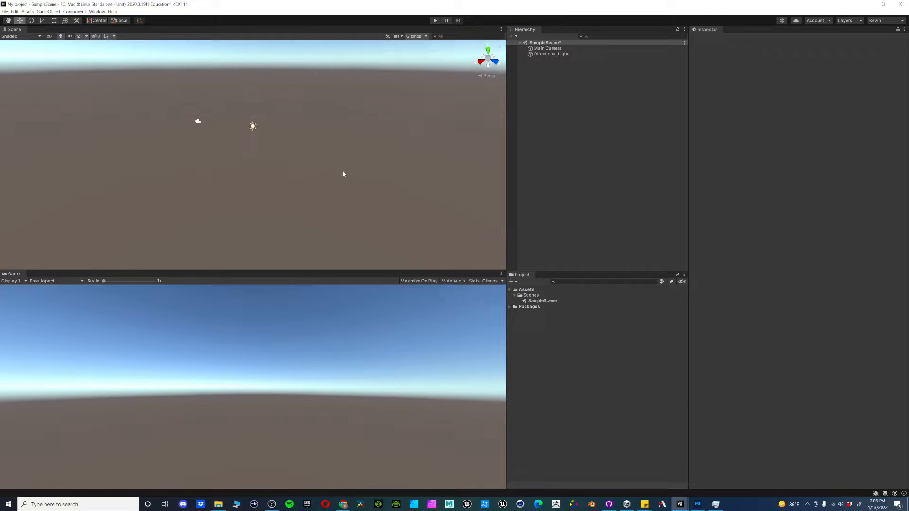
Add a 3D Plane to SampleScene and name it Floor
right_click(548, 125)
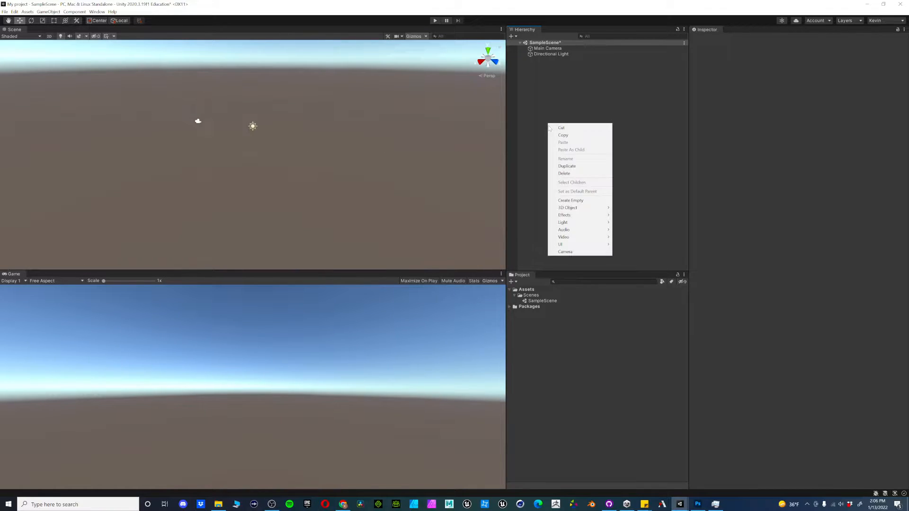
mouse_move(583, 210)
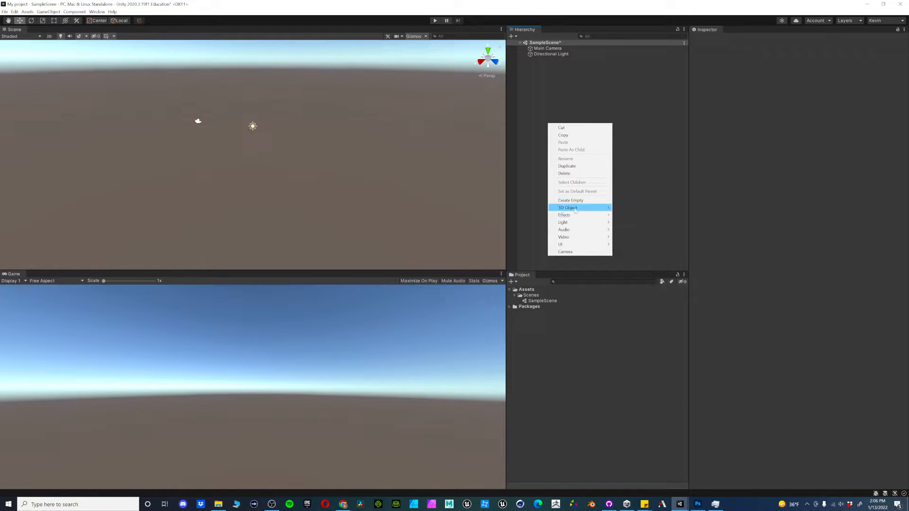
left_click(641, 236)
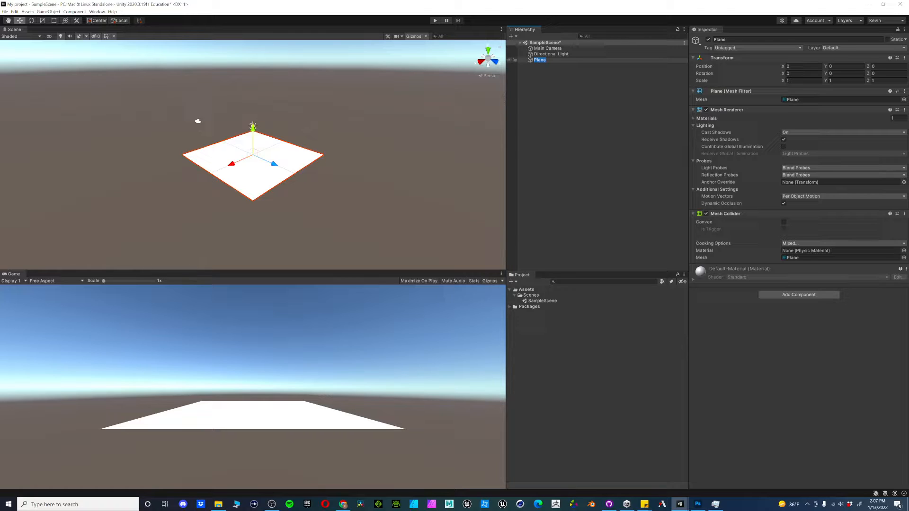
type("Floor")
key("Return")
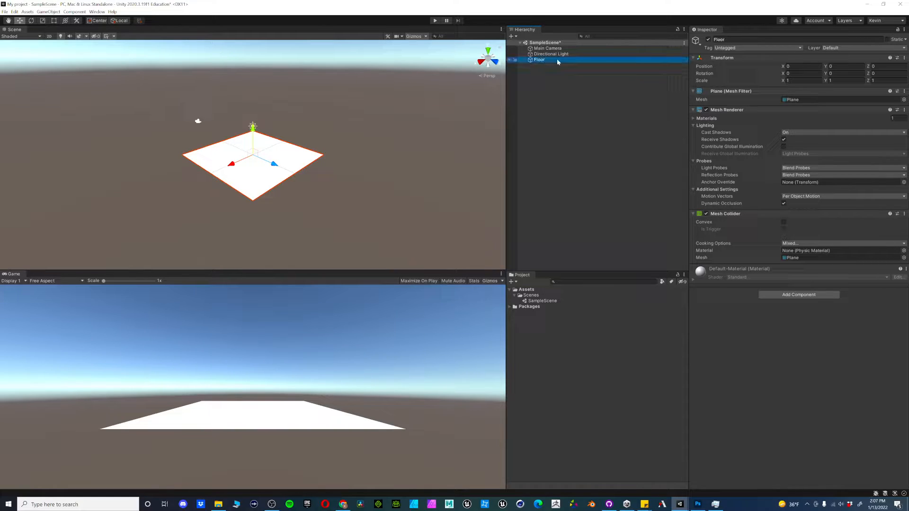
left_click(592, 115)
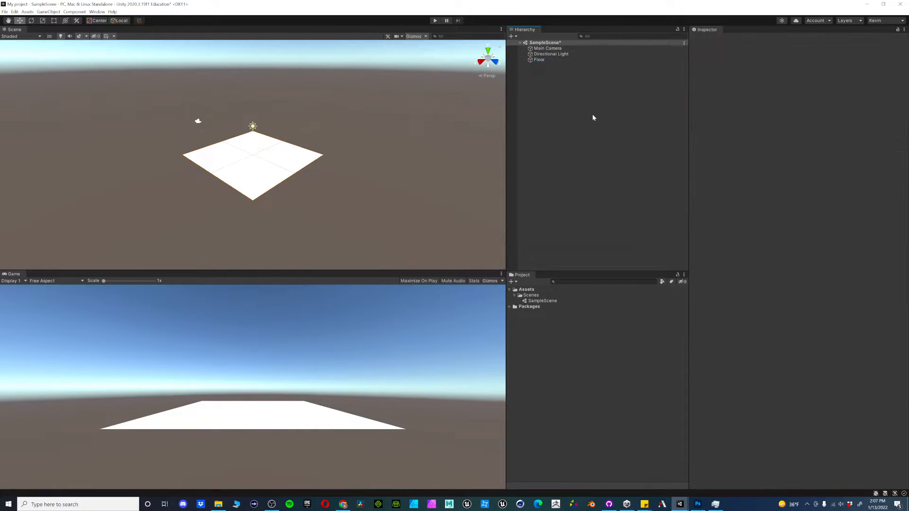
left_click(542, 61)
left_click(543, 67)
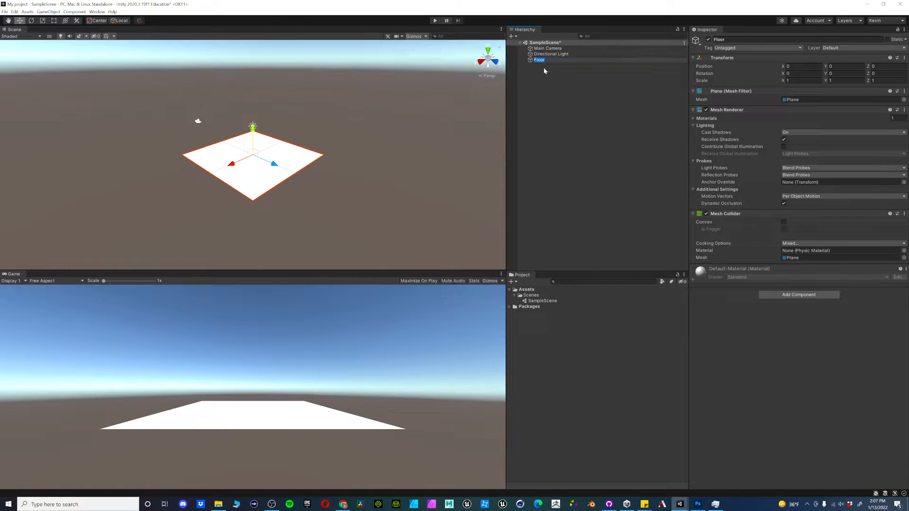
left_click(543, 60)
key("F2")
left_click(552, 68)
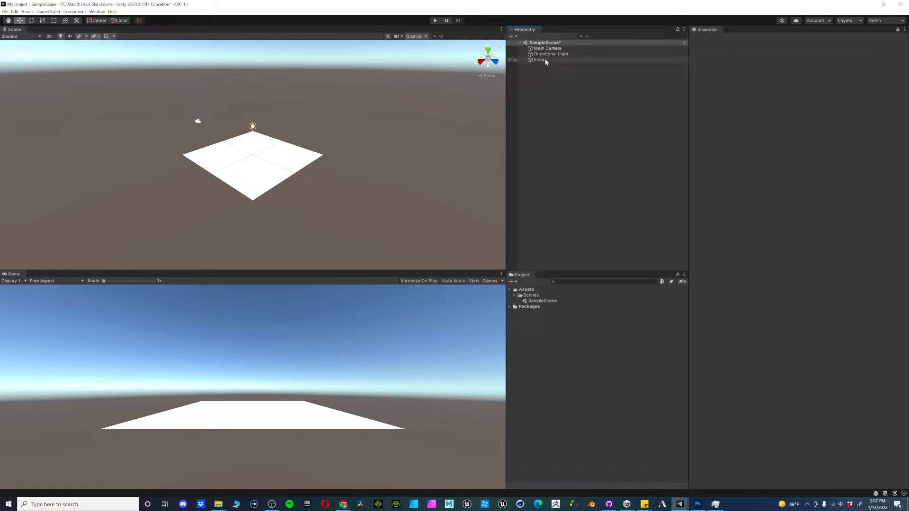
Try shifting the Floor plane along the X axis, and undo the move
left_click(544, 60)
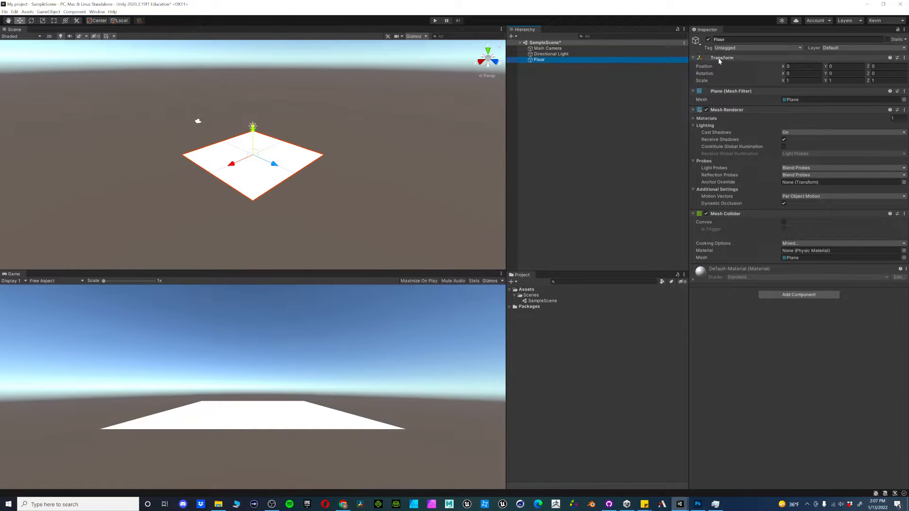
mouse_move(783, 66)
left_mouse_down()
mouse_move(800, 66)
mouse_move(793, 66)
left_mouse_up()
key("ctrl+z")
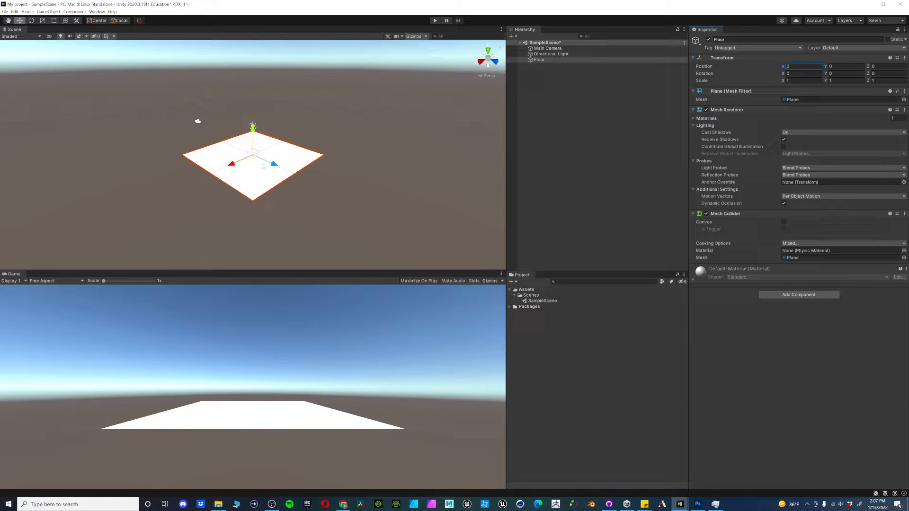
Toggle the Floor's Mesh Renderer off and on to compare the plane with and without rendering
left_click(706, 110)
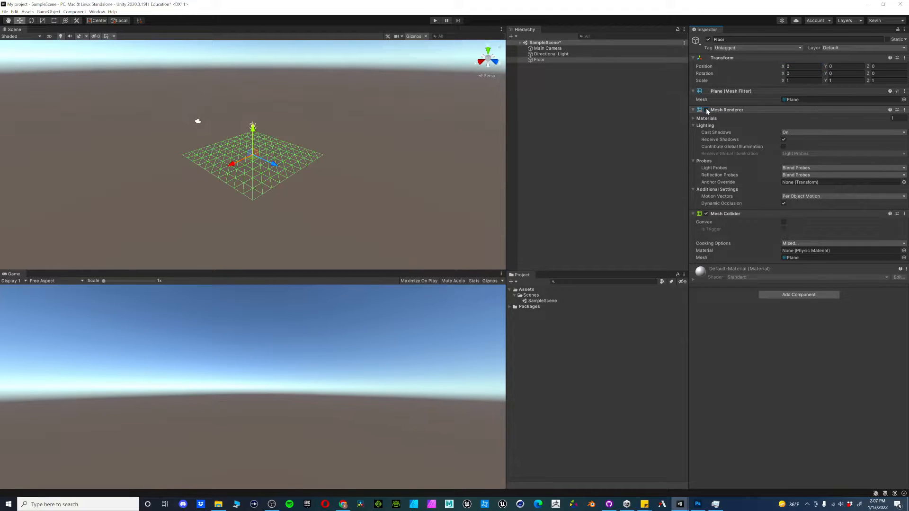
left_click(707, 110)
left_click(706, 110)
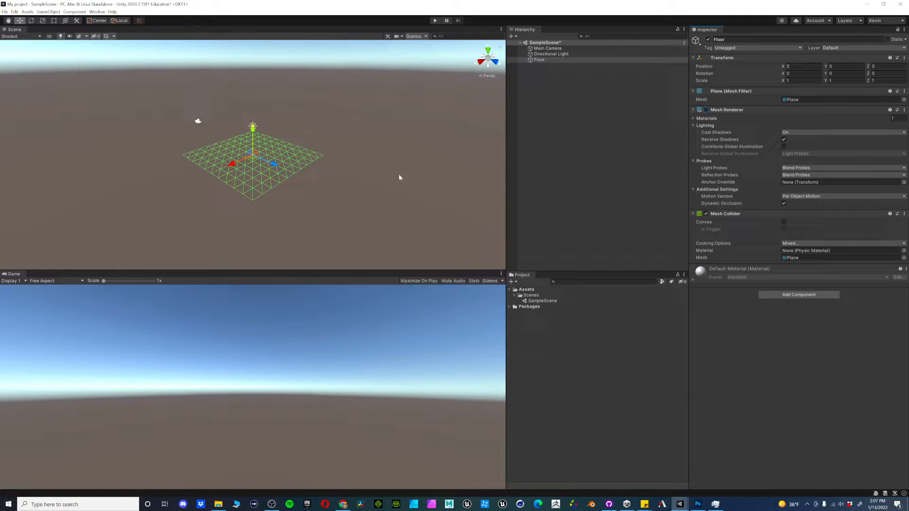
left_click(706, 110)
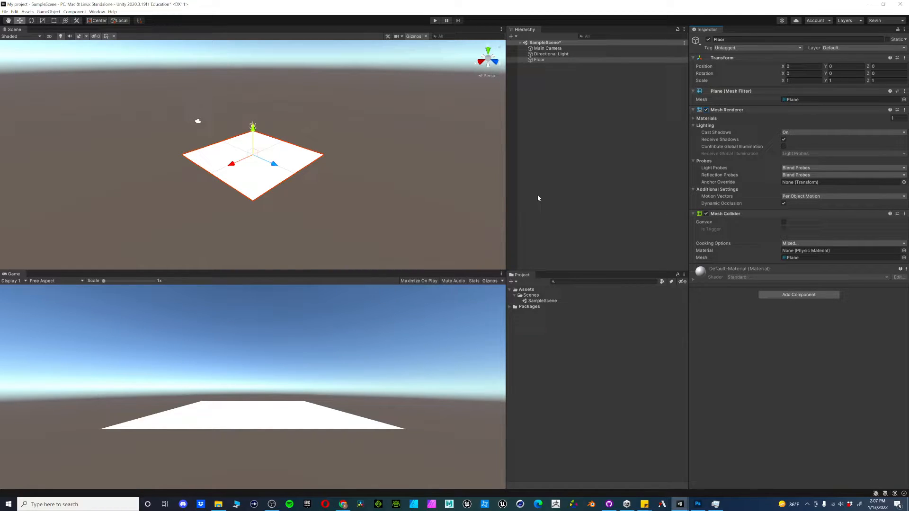
Inspect the components of the Directional Light, Floor and Main Camera in turn, and clear the selection
left_click(569, 54)
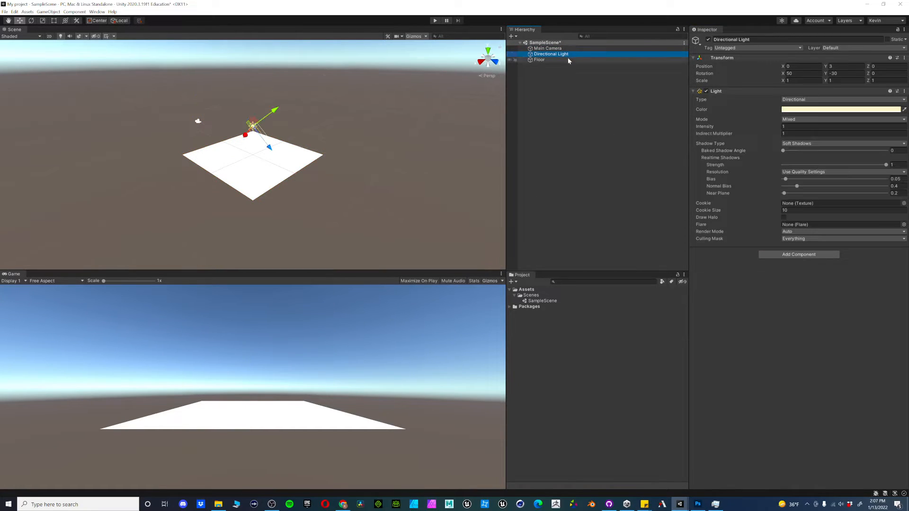
left_click(567, 59)
left_click(567, 48)
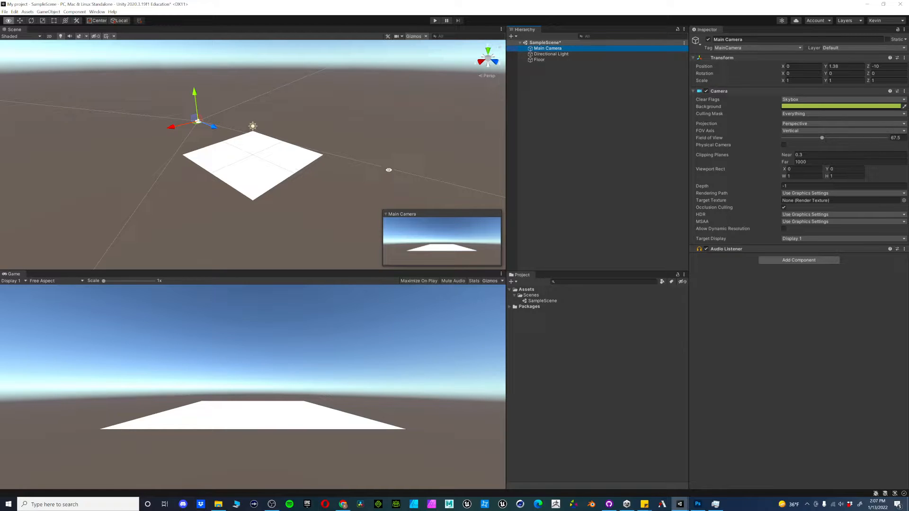
left_click(548, 97)
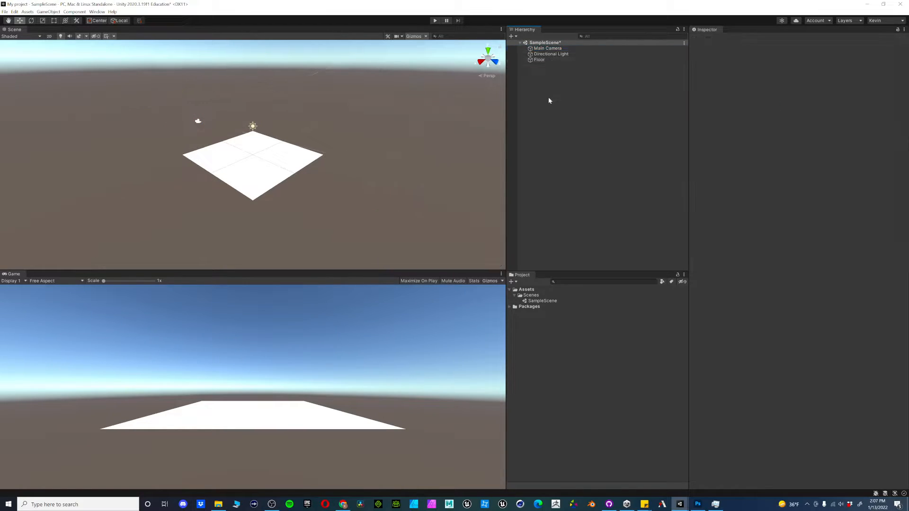
Add a 3D Cube to SampleScene
right_click(571, 109)
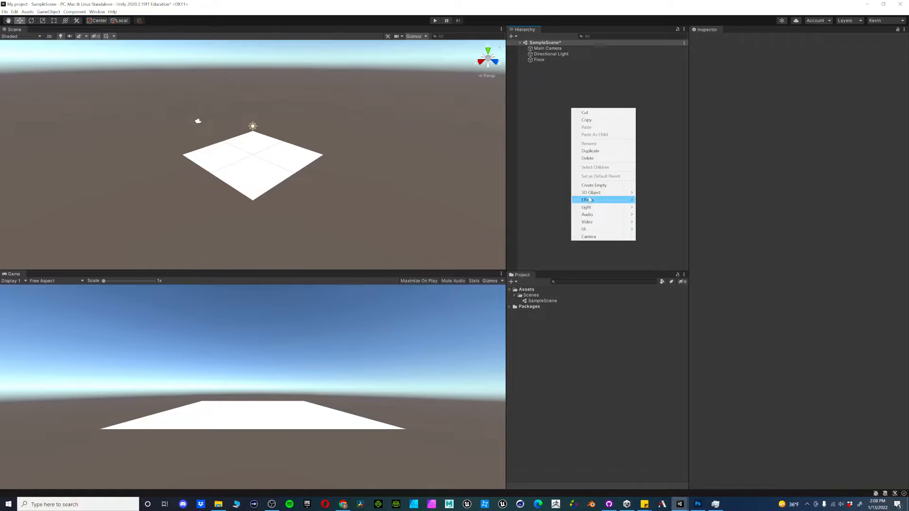
mouse_move(611, 192)
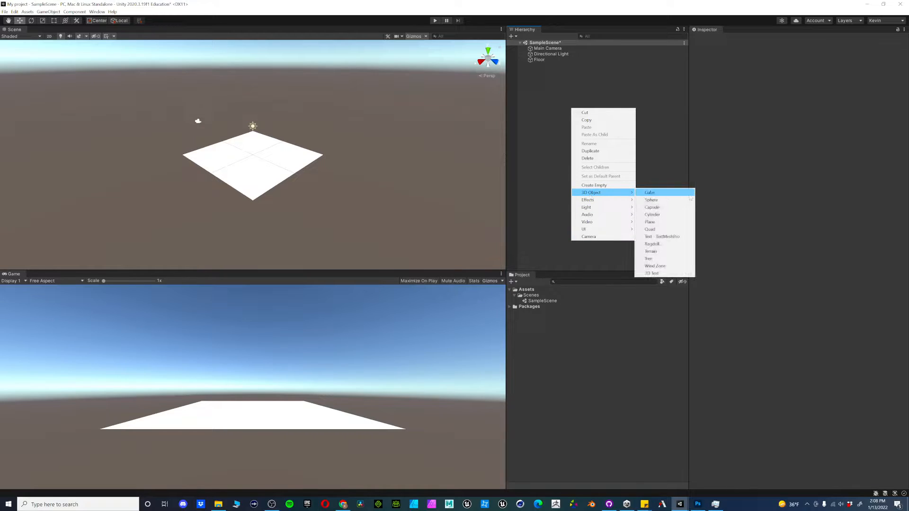
left_click(649, 193)
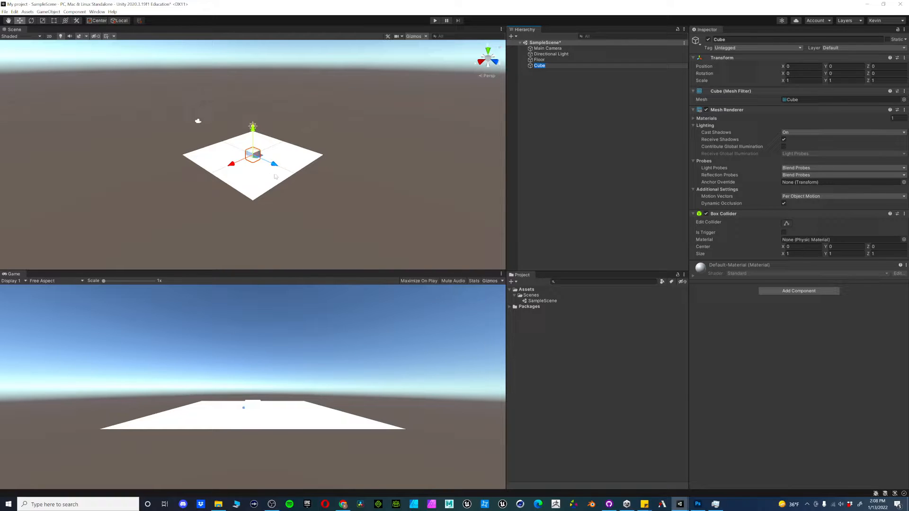
Examine the cube and the Floor plane from various distances and angles by zooming, orbiting and panning the Scene view
scroll(267, 186, "up", 2)
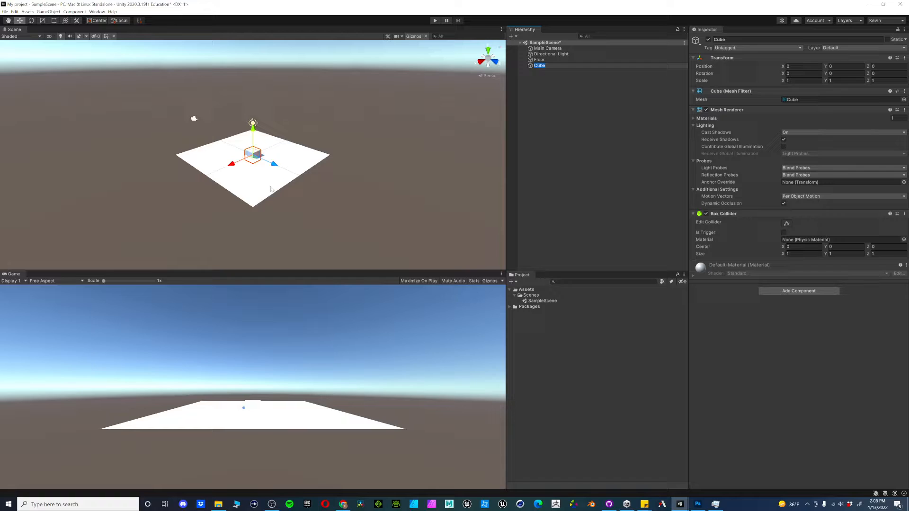
scroll(271, 189, "up", 6)
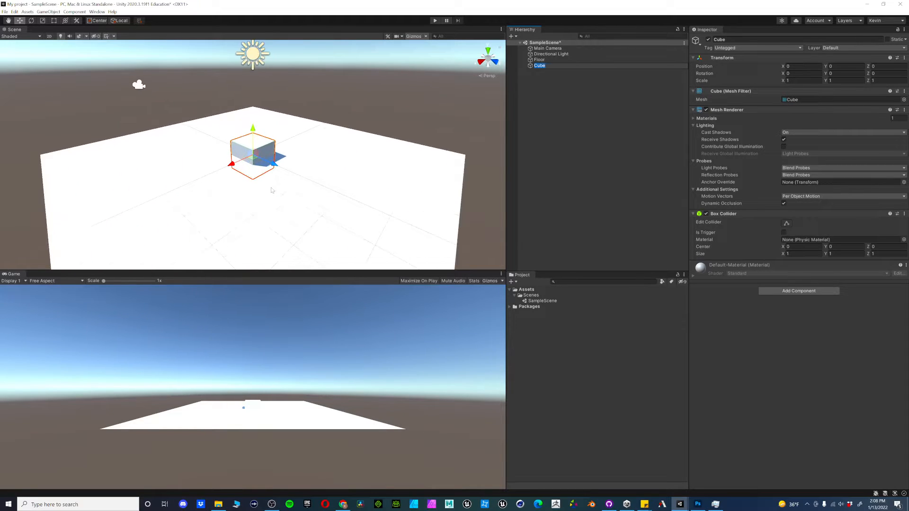
scroll(272, 190, "down", 10)
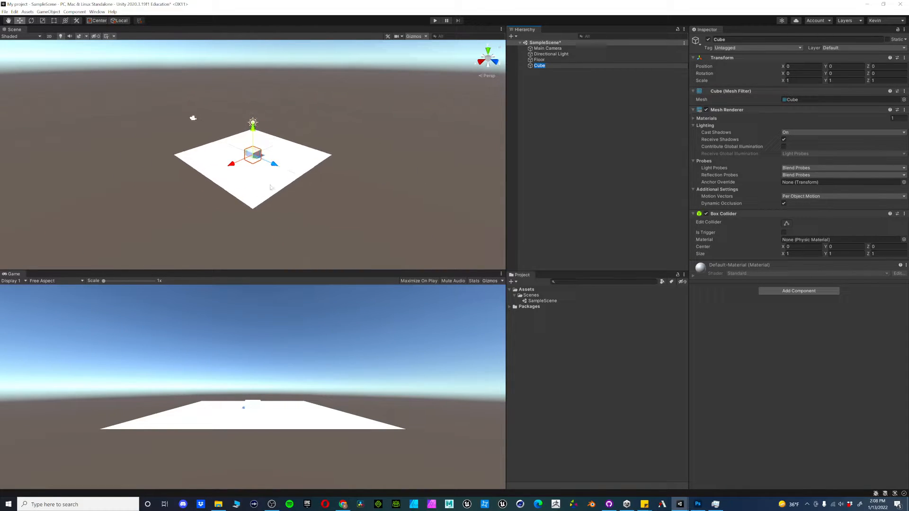
scroll(270, 187, "up", 2)
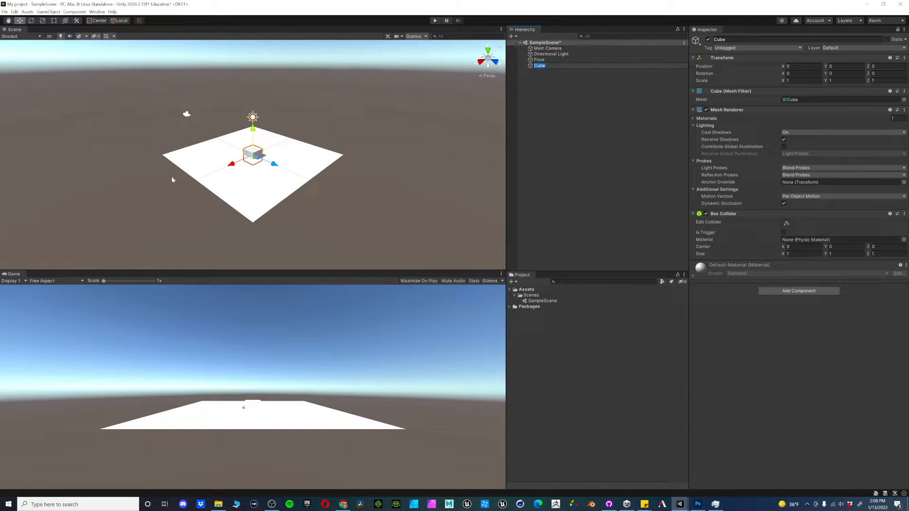
left_click_drag(149, 177, 331, 174, "alt")
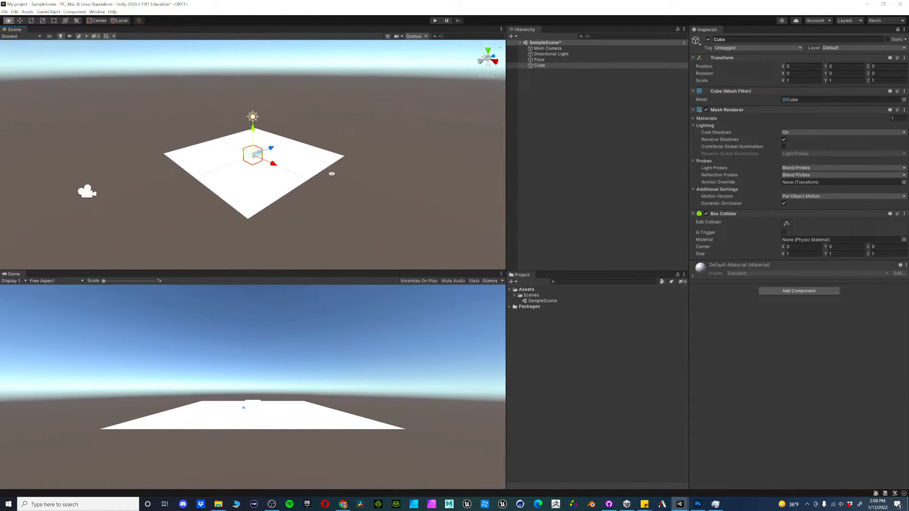
scroll(267, 193, "down", 1)
scroll(268, 192, "up", 1)
key("q")
mouse_move(378, 187)
left_mouse_down()
mouse_move(317, 190)
mouse_move(425, 189)
mouse_move(360, 189)
mouse_move(377, 189)
left_mouse_up()
key("w")
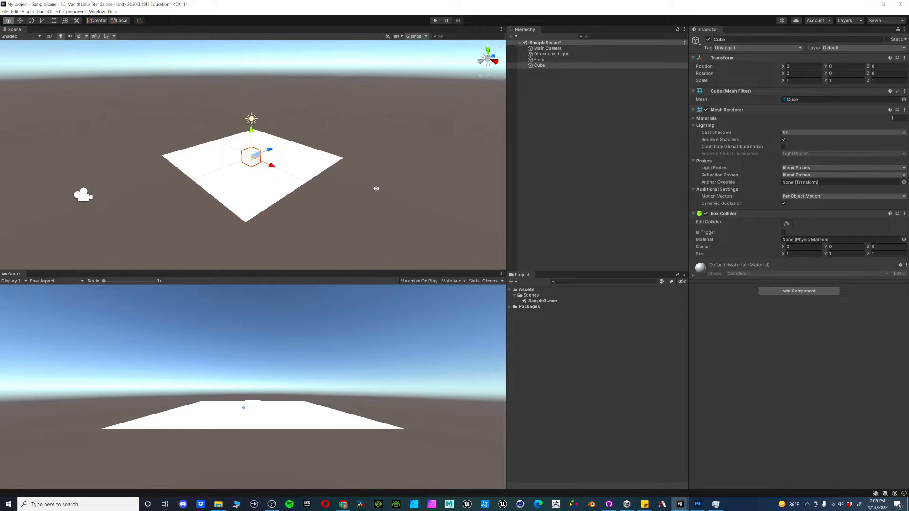
scroll(323, 192, "down", 3)
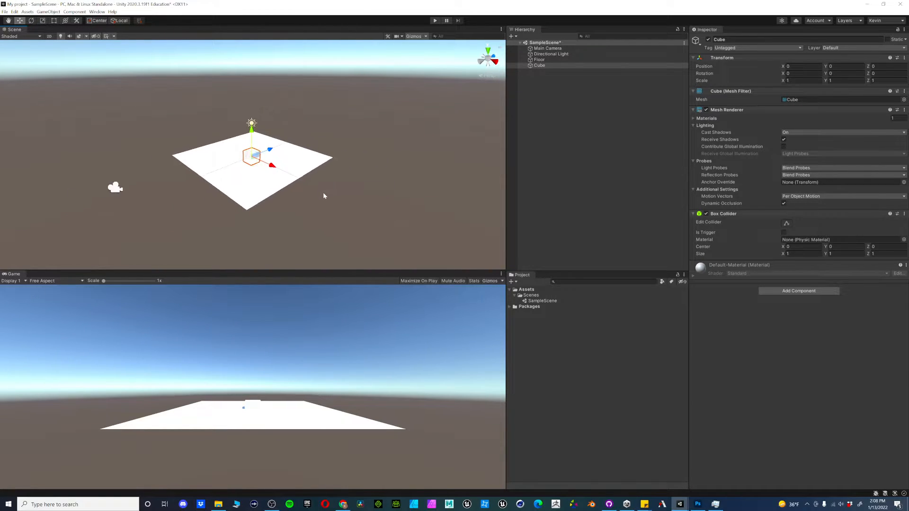
scroll(323, 192, "up", 4)
scroll(324, 192, "down", 3)
scroll(324, 191, "up", 1)
scroll(325, 191, "down", 1)
scroll(325, 191, "up", 1)
scroll(325, 190, "down", 3)
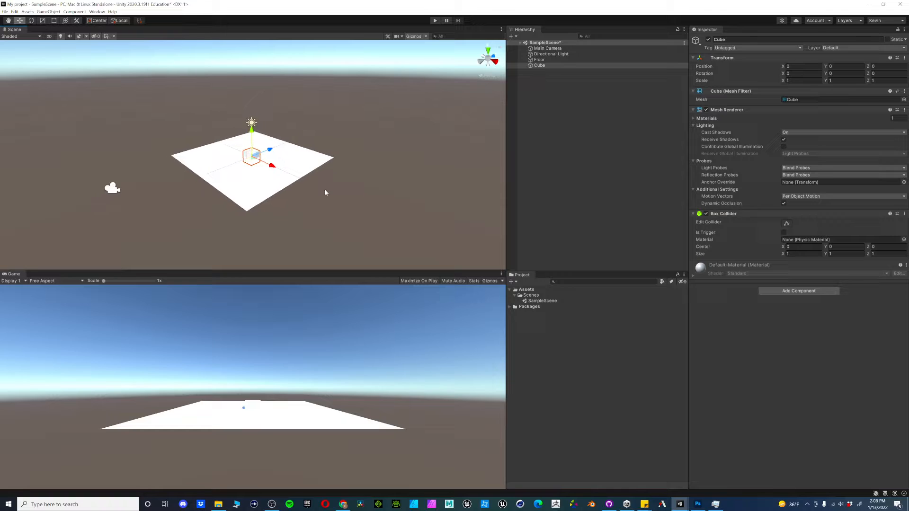
scroll(325, 190, "up", 3)
scroll(324, 191, "down", 4)
scroll(328, 189, "up", 2)
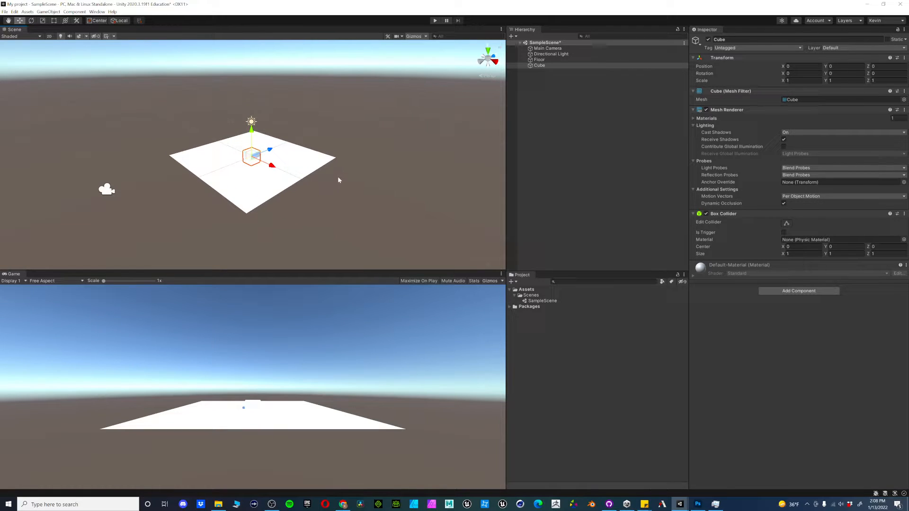
key("alt")
left_click_drag(366, 183, 359, 201, "alt")
middle_click_drag(359, 201, 327, 201)
scroll(351, 200, "up", 2)
left_click_drag(311, 205, 201, 123, "alt")
left_click_drag(250, 143, 307, 165, "alt")
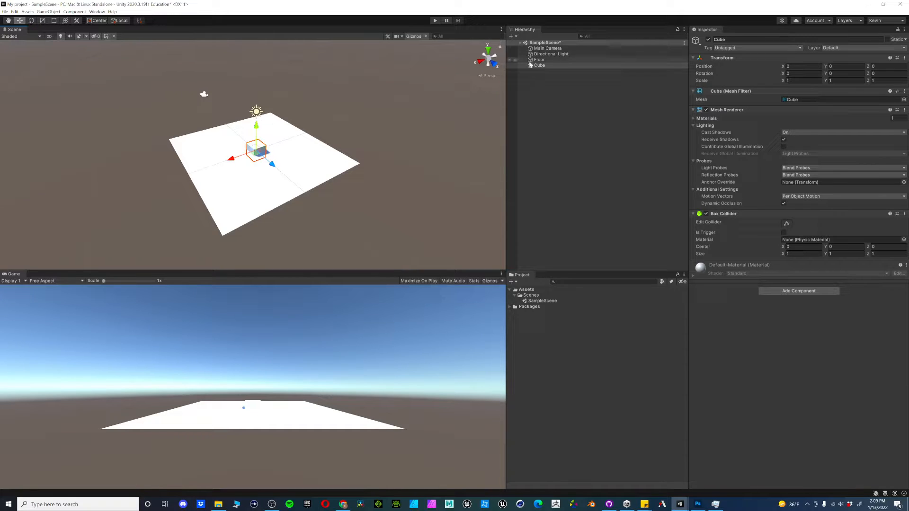
Try shifting the Main Camera's X position to about -1.71, and undo the change
left_click(547, 48)
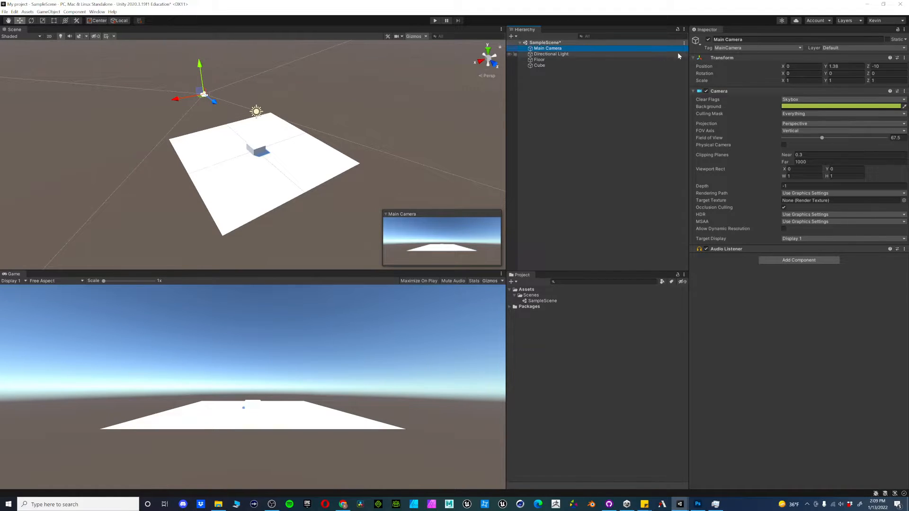
left_click_drag(784, 68, 705, 65)
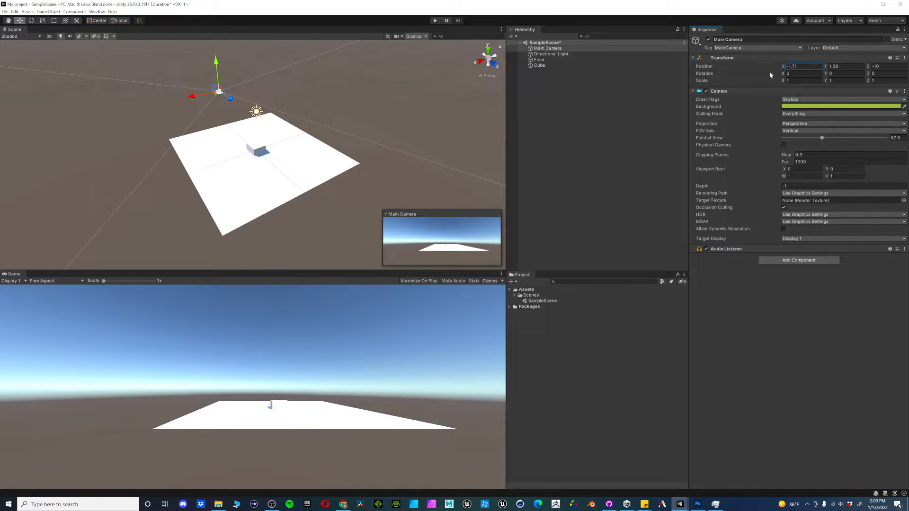
key("ctrl+z")
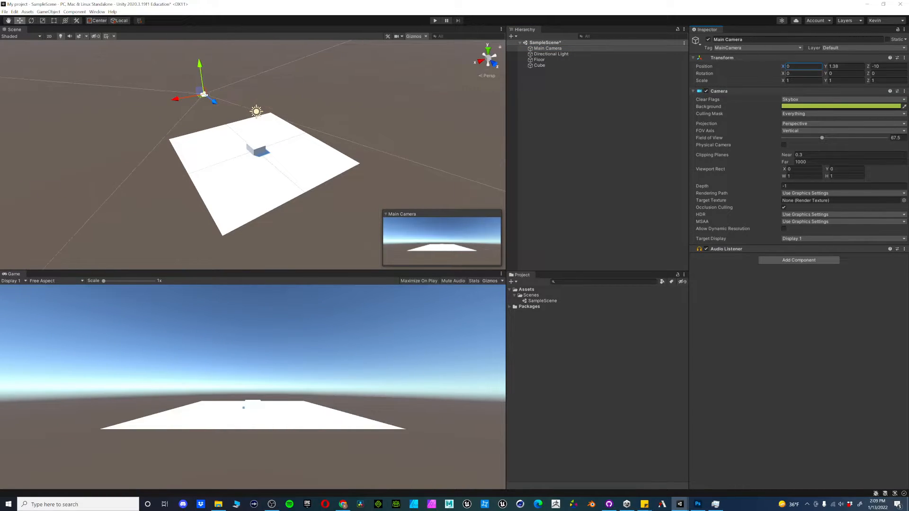
Move the Main Camera along the X axis to about 0.8 and raise it slightly along the Y axis
left_click_drag(177, 99, 168, 100)
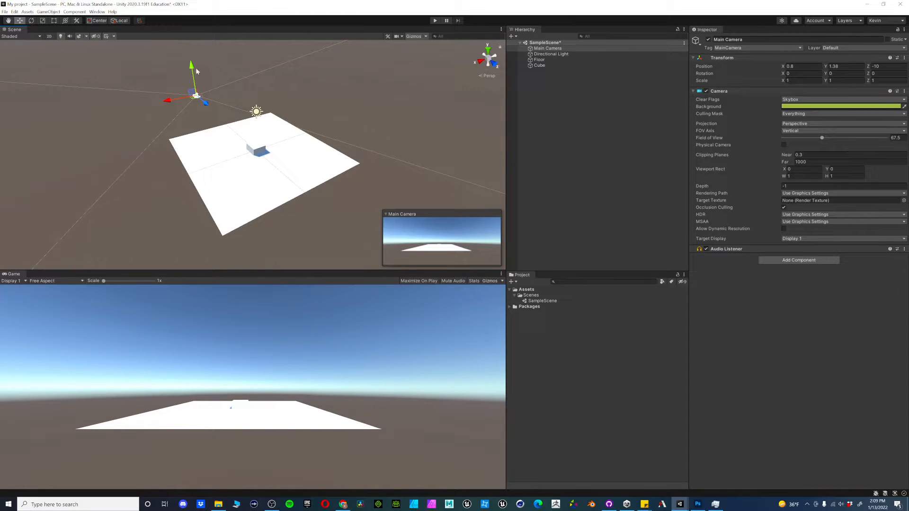
left_click_drag(197, 71, 196, 65)
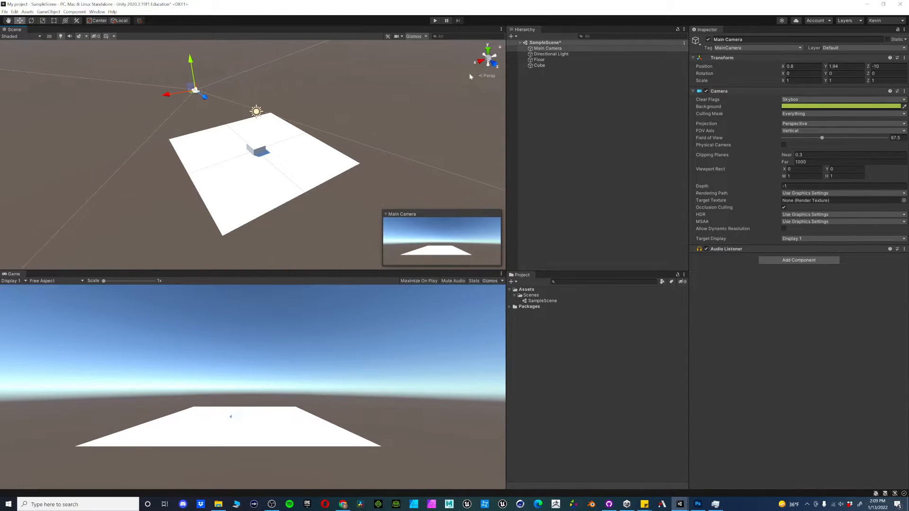
left_click_drag(204, 96, 202, 95)
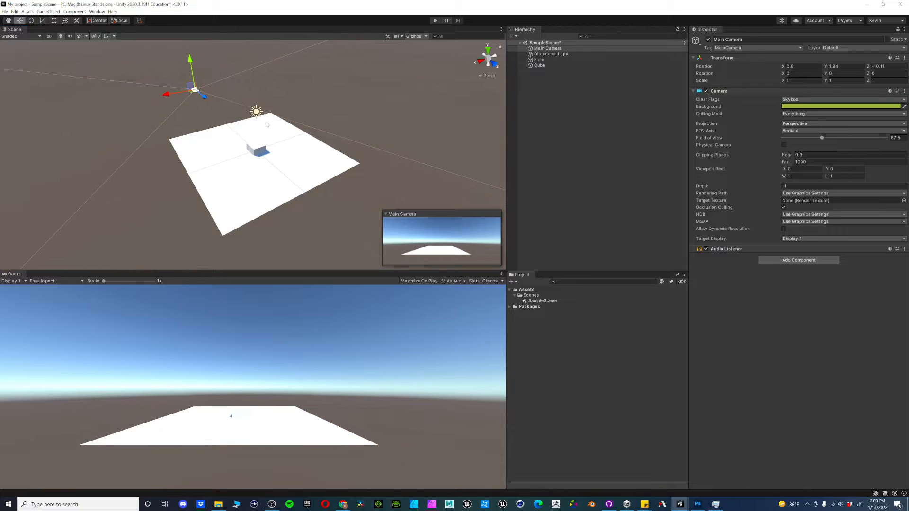
key("ctrl+z")
key("ctrl+z")
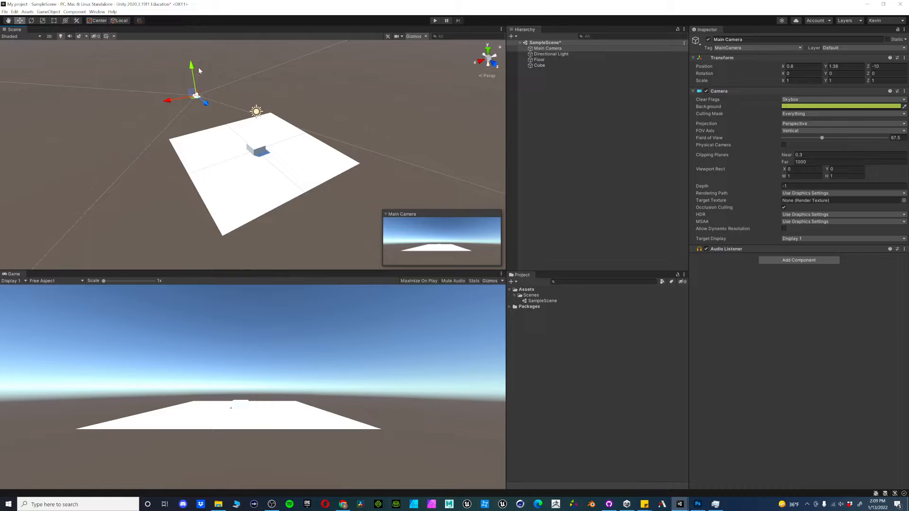
mouse_move(198, 70)
left_mouse_down()
mouse_move(197, 50)
mouse_move(197, 79)
mouse_move(192, 65)
left_mouse_up()
Raise the cube along the Y axis to about 0.505 so that it rests on the Floor plane
left_click(254, 150)
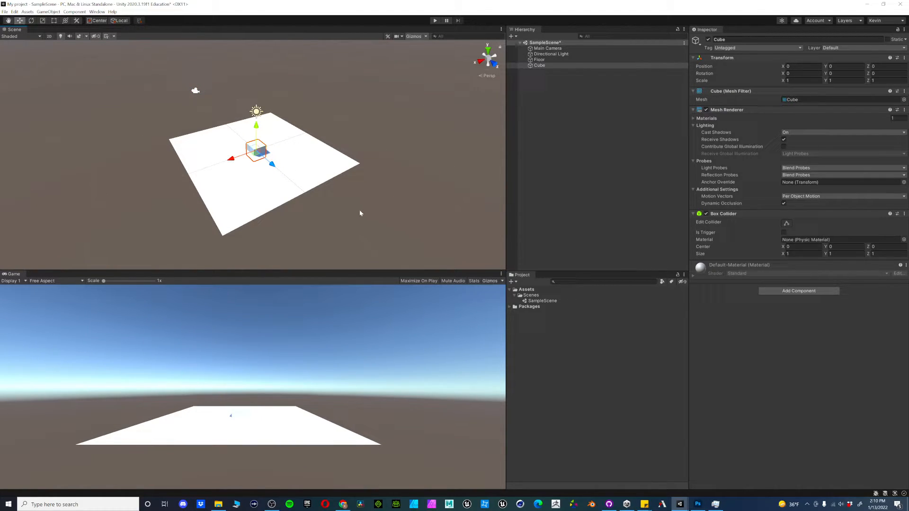
left_click_drag(359, 209, 324, 209, "alt")
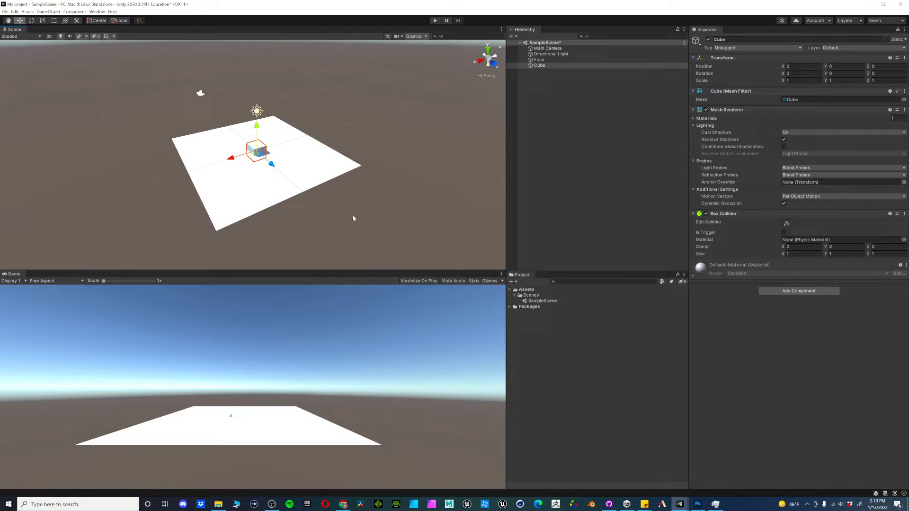
left_click_drag(334, 222, 314, 231, "alt")
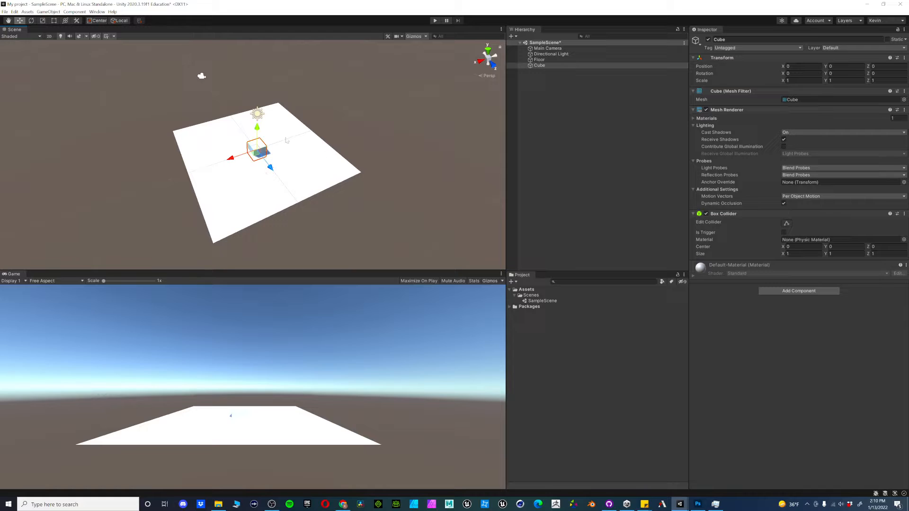
left_click(189, 62)
left_click(257, 151)
scroll(259, 163, "up", 6)
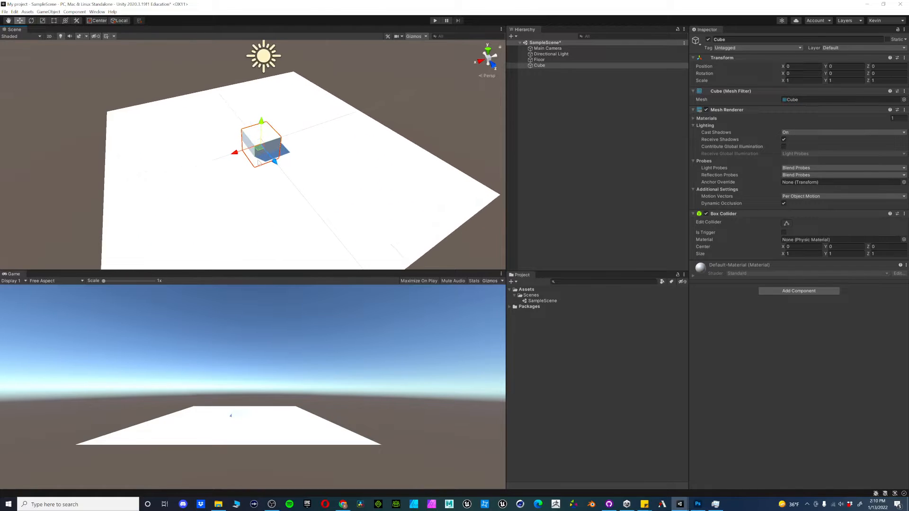
scroll(259, 162, "up", 8)
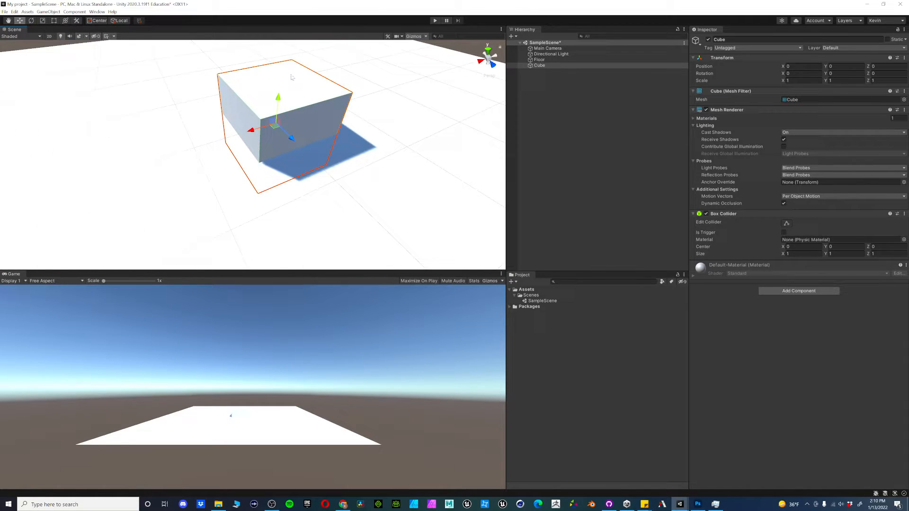
left_click_drag(279, 99, 294, 51)
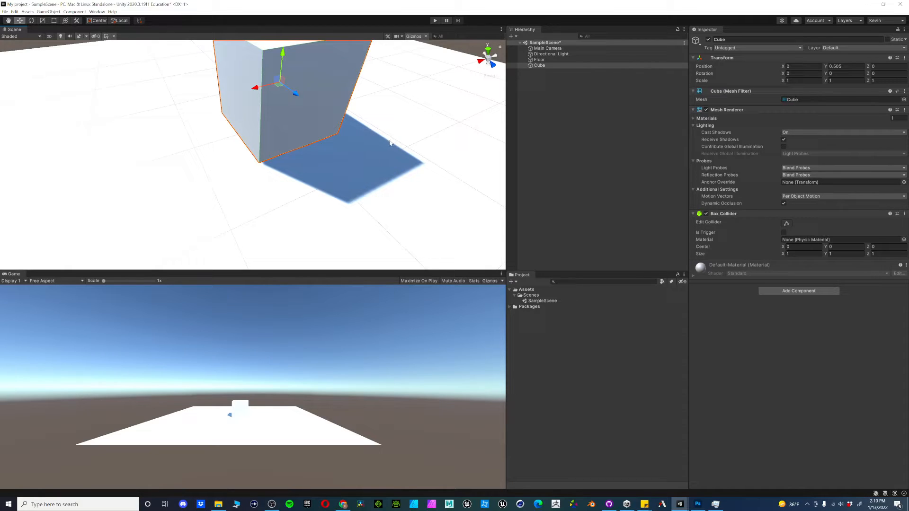
Frame the Floor plane and the cube one after the other in the Scene view
left_click(407, 122)
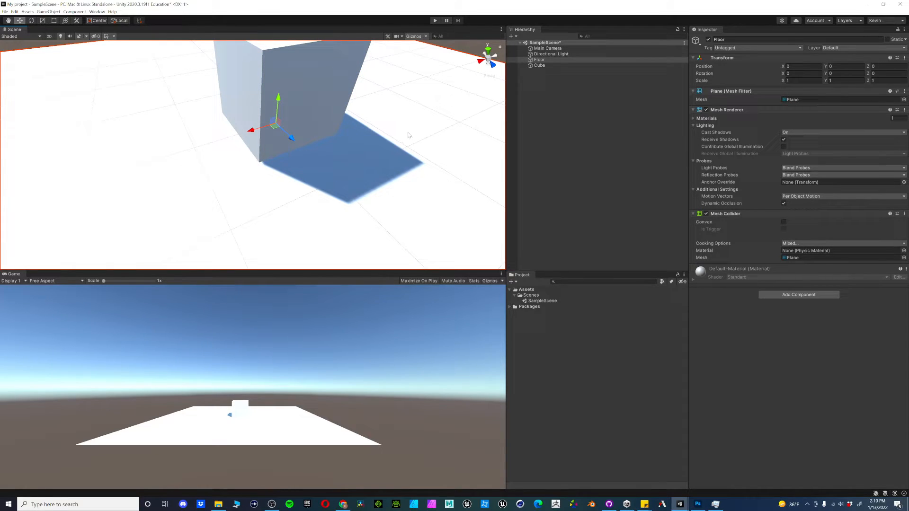
key("f")
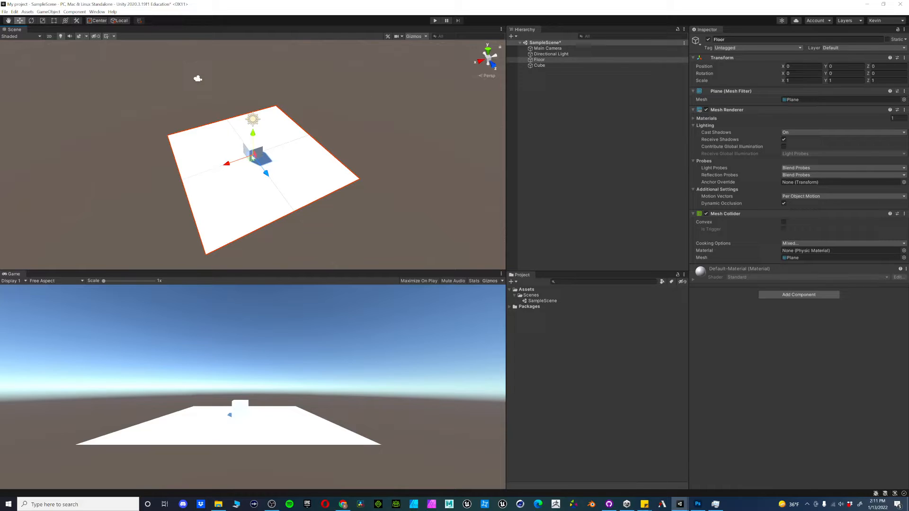
left_click(247, 146)
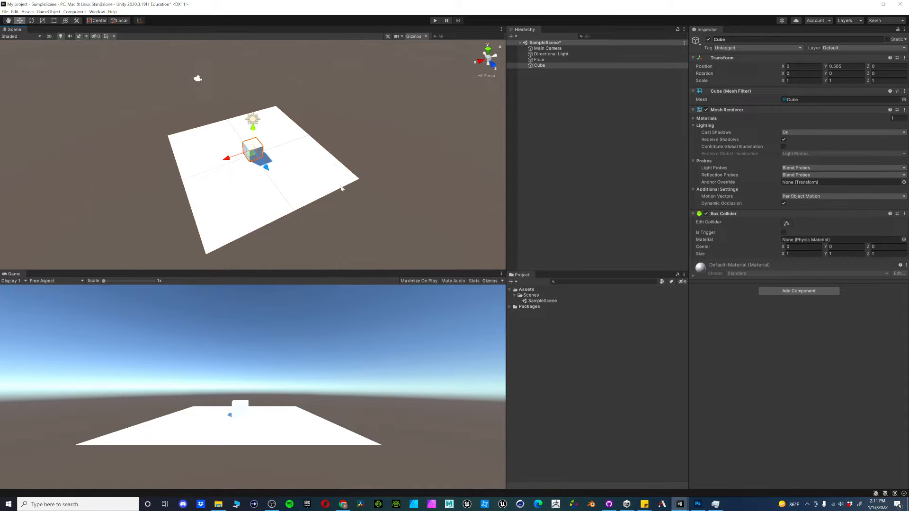
key("f")
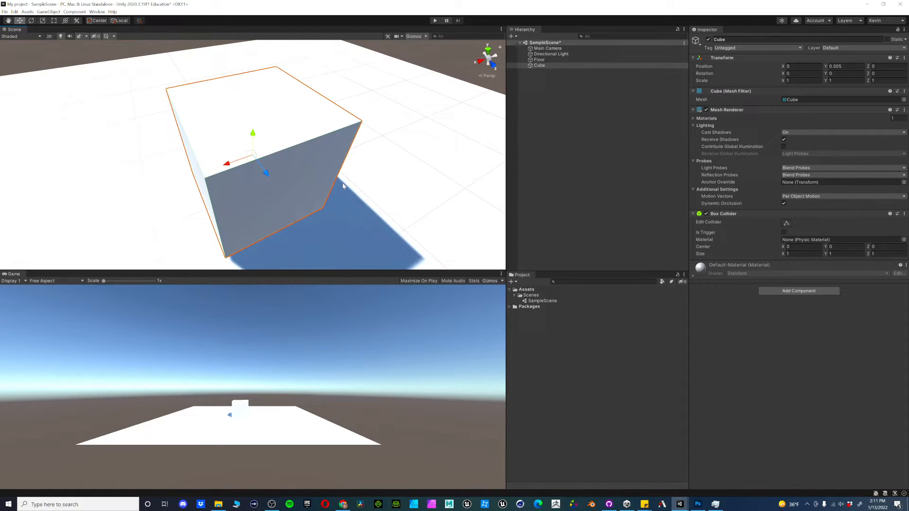
Move the cube along the X axis to about 1.31 and frame it in the Scene view
left_click_drag(267, 202, 153, 166, "alt")
scroll(307, 189, "down", 8)
left_click_drag(231, 150, 195, 158)
key("f")
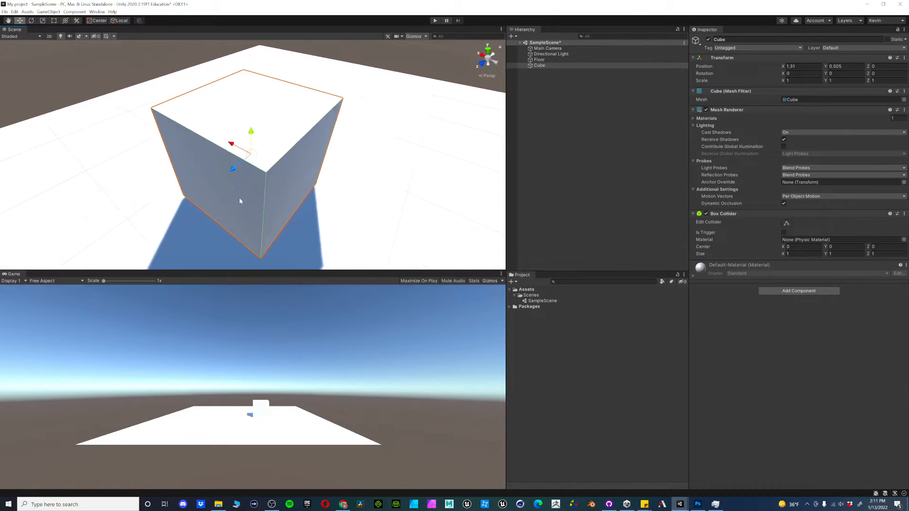
scroll(418, 163, "down", 7)
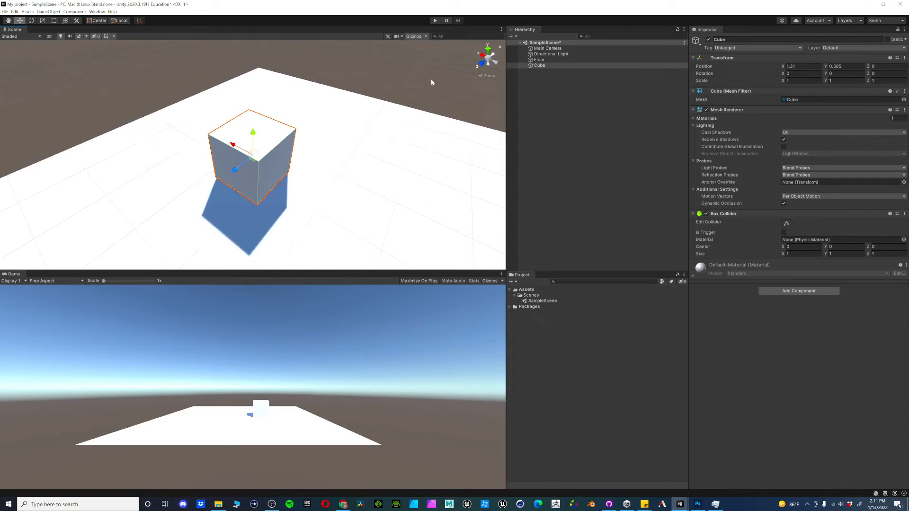
Select the Floor and the cube together, frame both in the Scene view and examine them from another angle
left_click(432, 81)
scroll(337, 203, "down", 4)
scroll(376, 129, "up", 2)
scroll(432, 88, "up", 1)
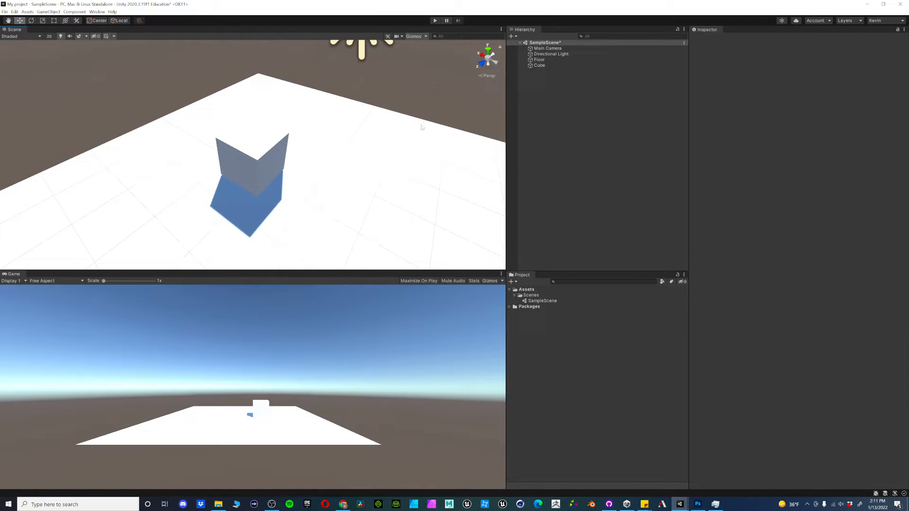
scroll(367, 192, "down", 4)
left_click(303, 178)
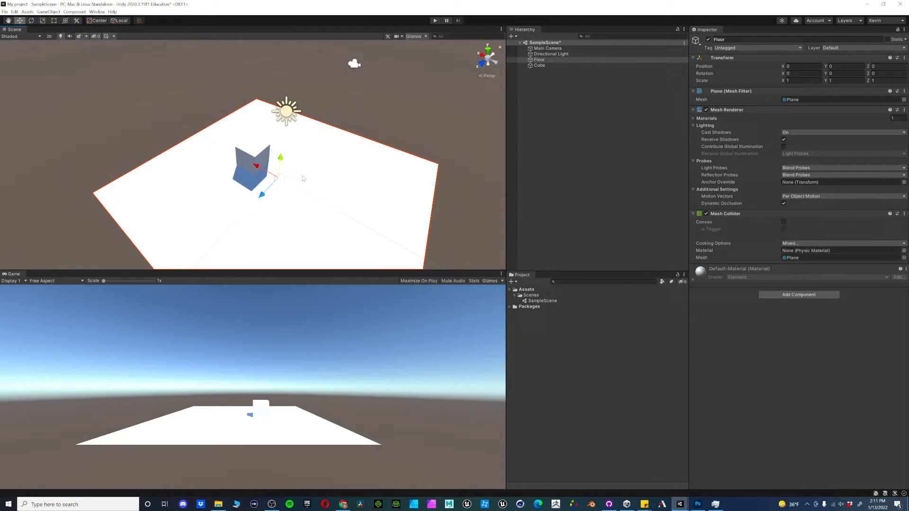
left_click(254, 155, "shift")
key("f")
left_click_drag(305, 170, 369, 156, "alt")
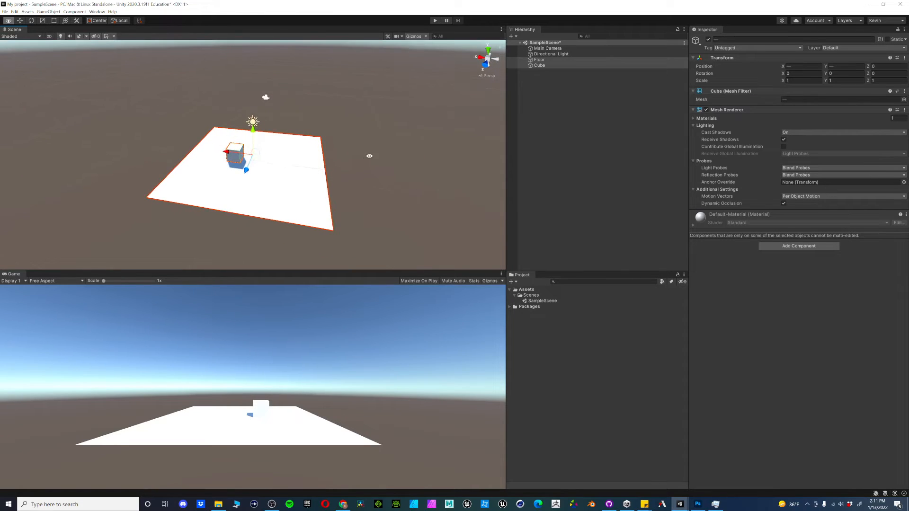
Deselect the Floor and the cube, and save SampleScene with its current changes
left_click(369, 155)
left_click_drag(312, 163, 261, 161, "alt")
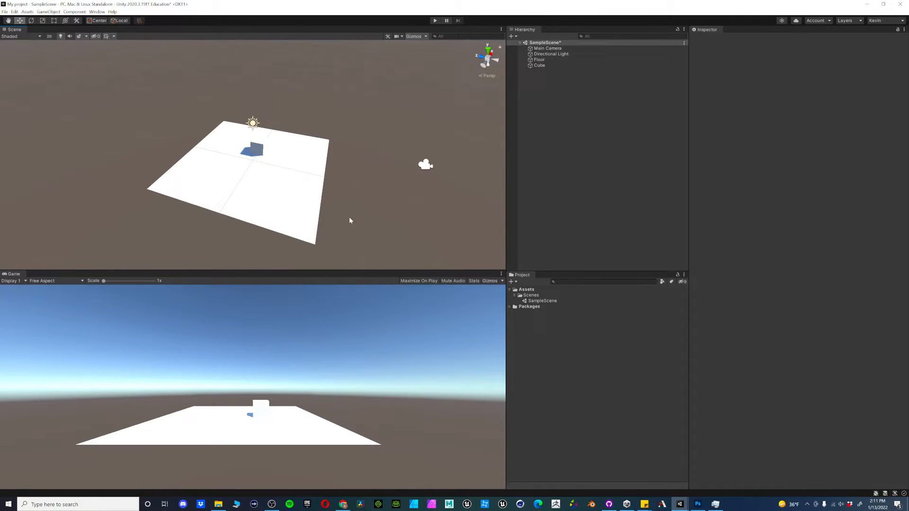
left_click_drag(349, 203, 361, 186, "alt")
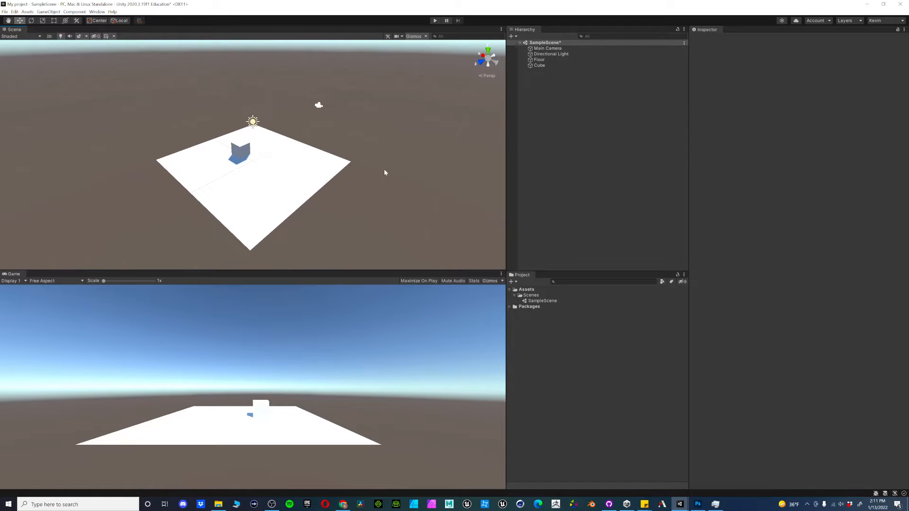
left_click(528, 301)
left_click_drag(458, 72, 440, 71, "alt")
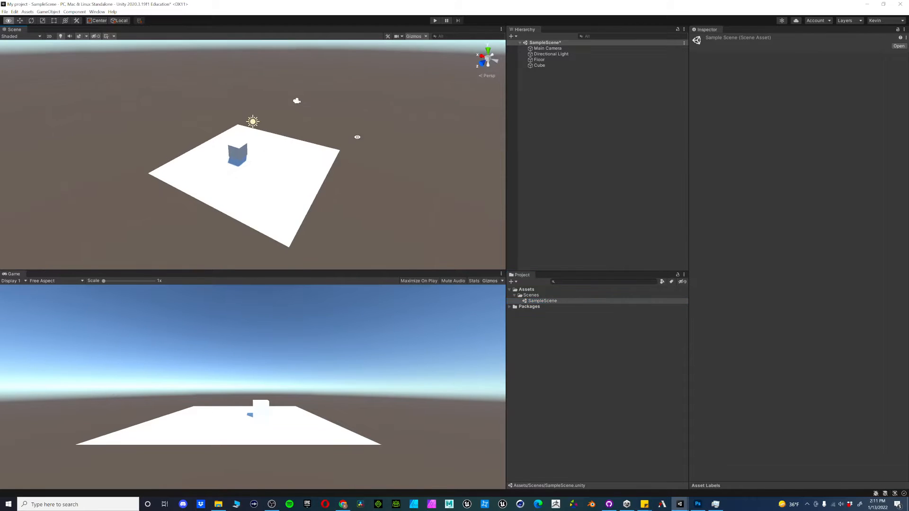
left_click(5, 12)
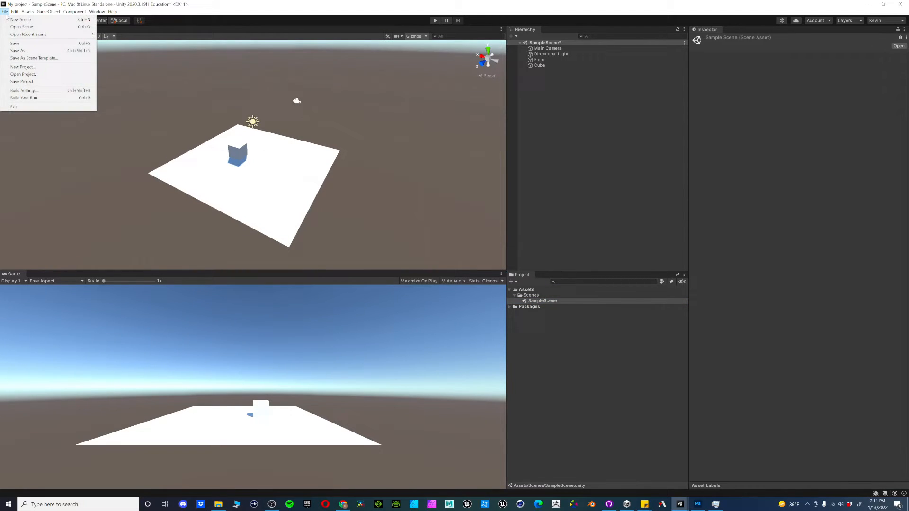
left_click(16, 43)
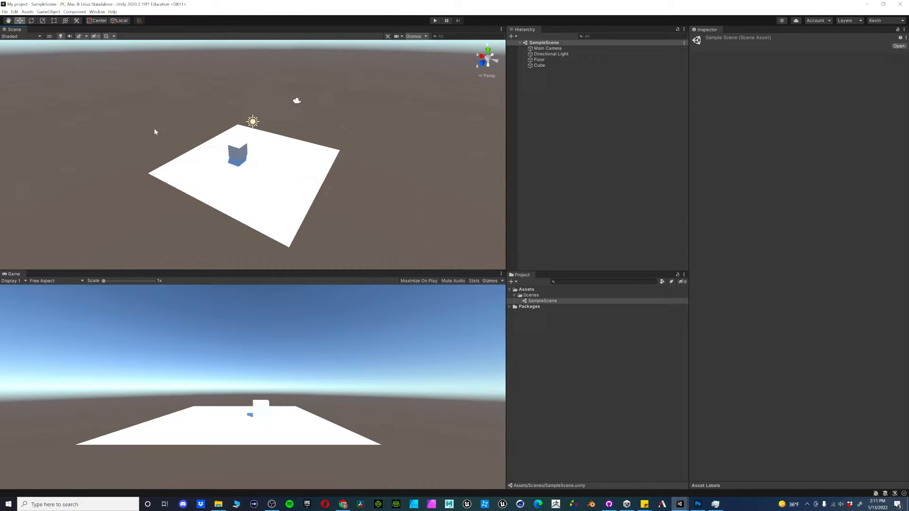
Create a new scene from the Basic (Built-in) template
left_click(5, 11)
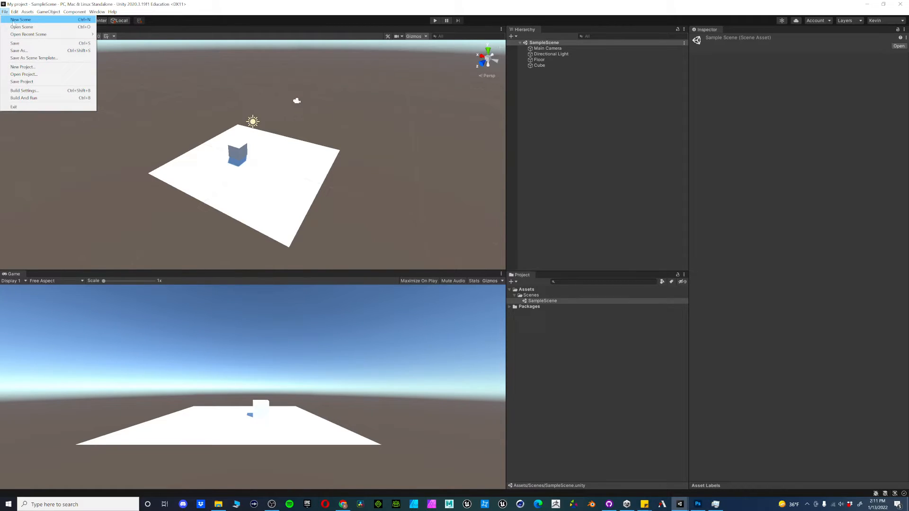
left_click(19, 19)
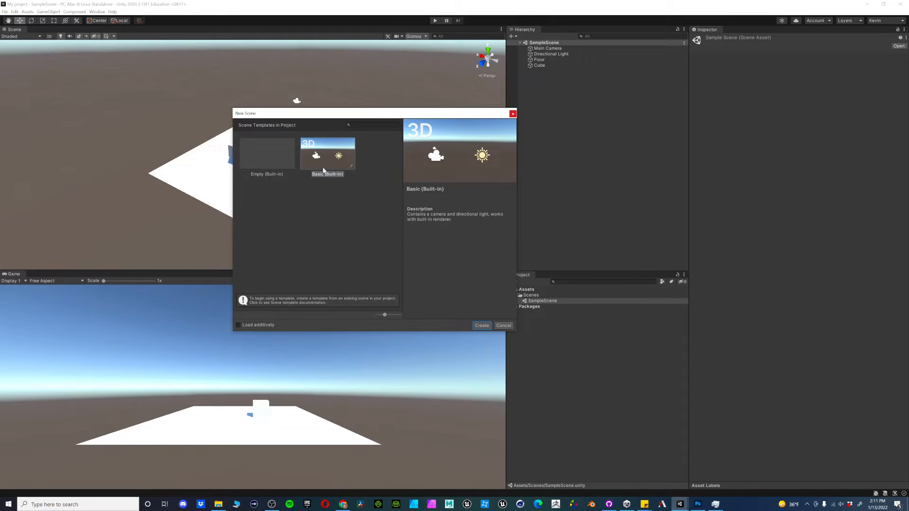
left_click(483, 326)
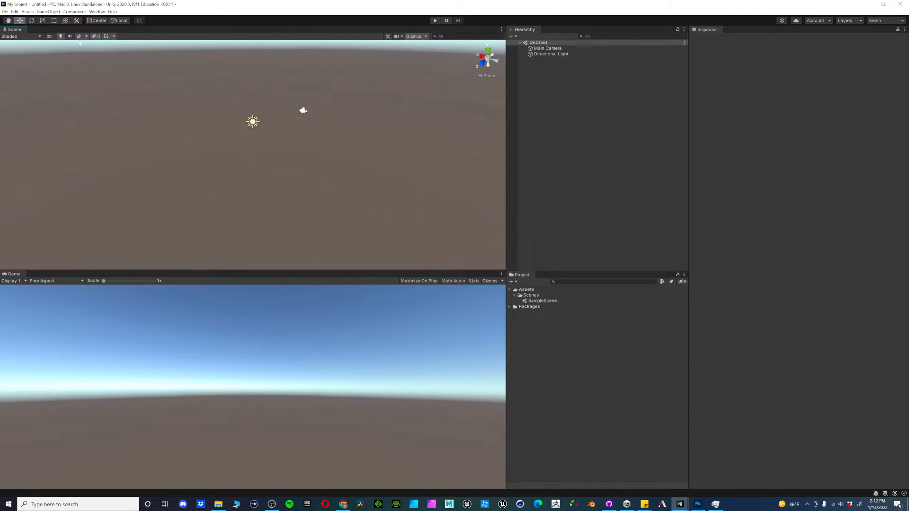
Save the new untitled scene as MyNewScene in the project's Assets folder
left_click(5, 11)
left_click(23, 52)
type("My")
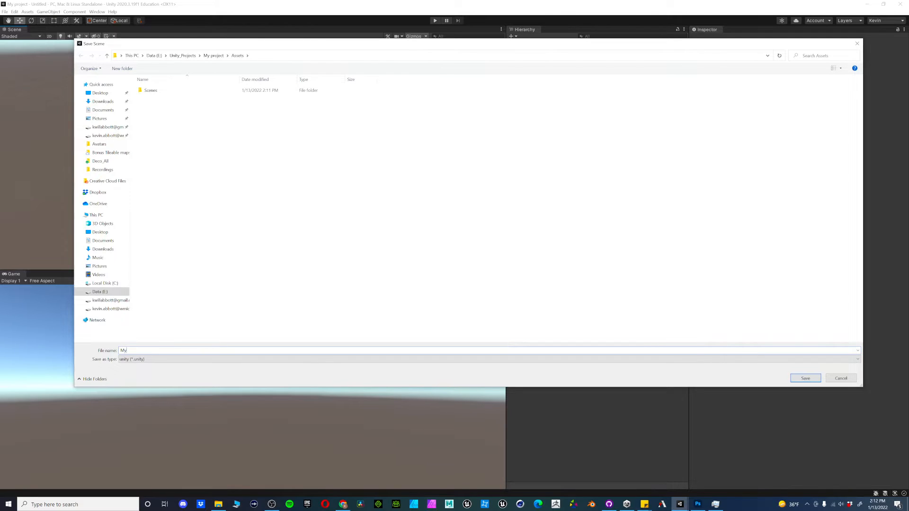
type("NewScene")
left_click(805, 378)
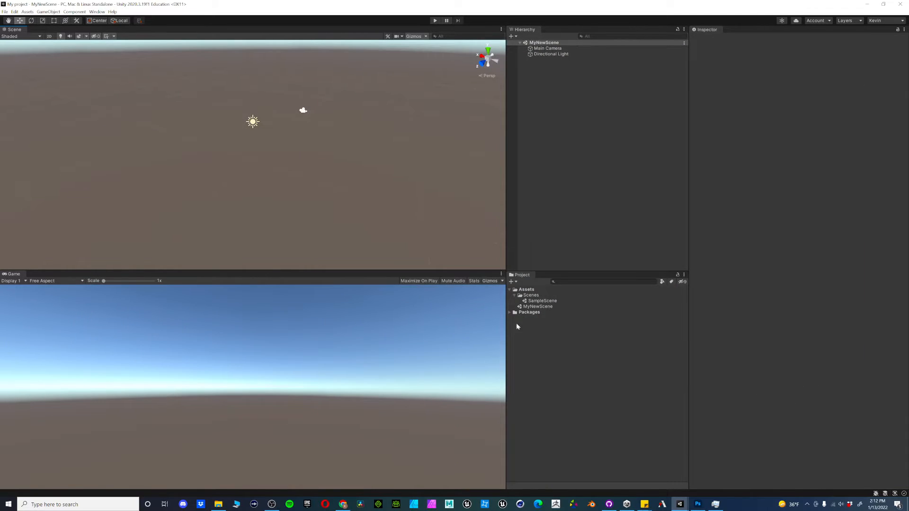
Move the MyNewScene asset into the Scenes folder alongside SampleScene
left_click(515, 295)
left_click(515, 295)
left_click(514, 295)
left_click(515, 296)
left_click_drag(535, 306, 538, 301)
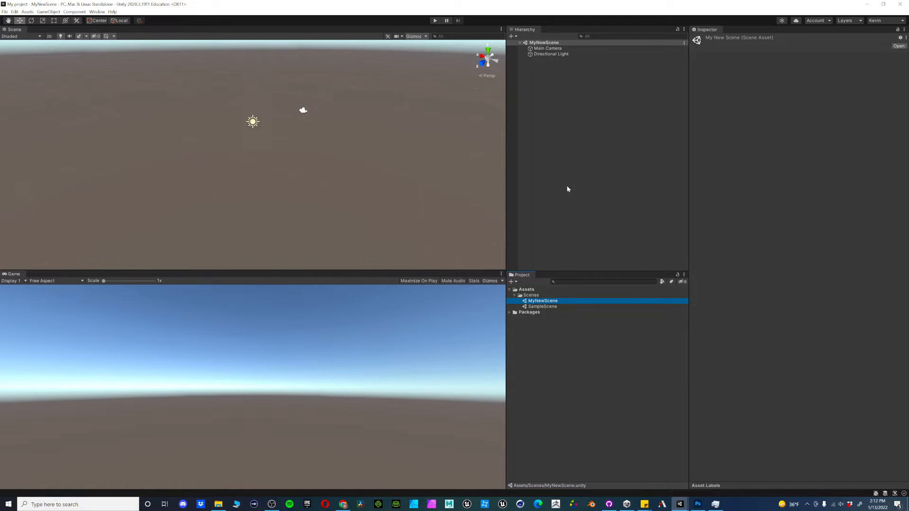
Add a 3D Sphere to MyNewScene and save the scene
mouse_move(246, 145)
left_mouse_down("alt")
mouse_move(278, 149)
mouse_move(235, 142)
left_mouse_up("alt")
right_click(577, 149)
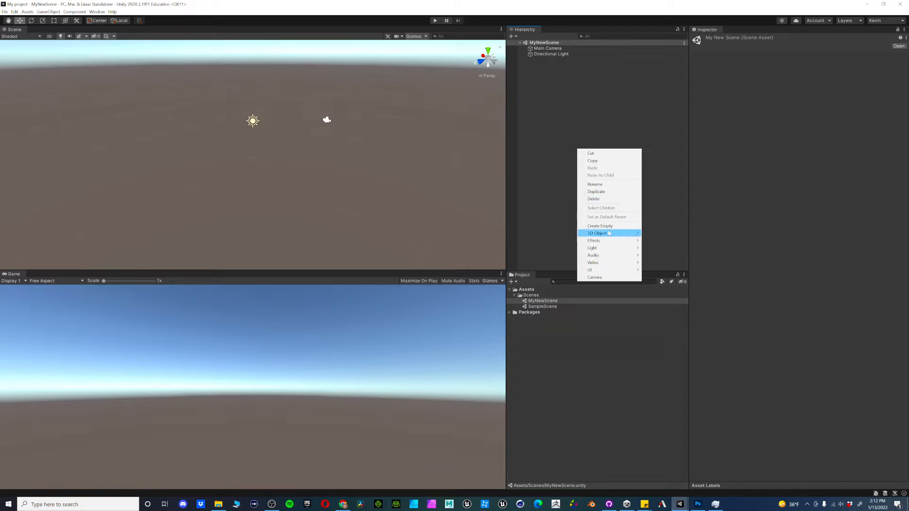
mouse_move(603, 233)
left_click(658, 240)
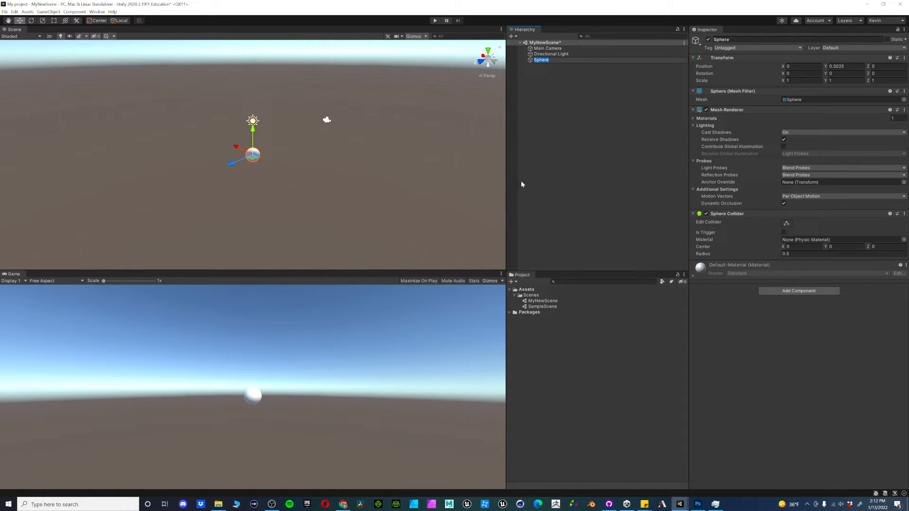
key("ctrl+s")
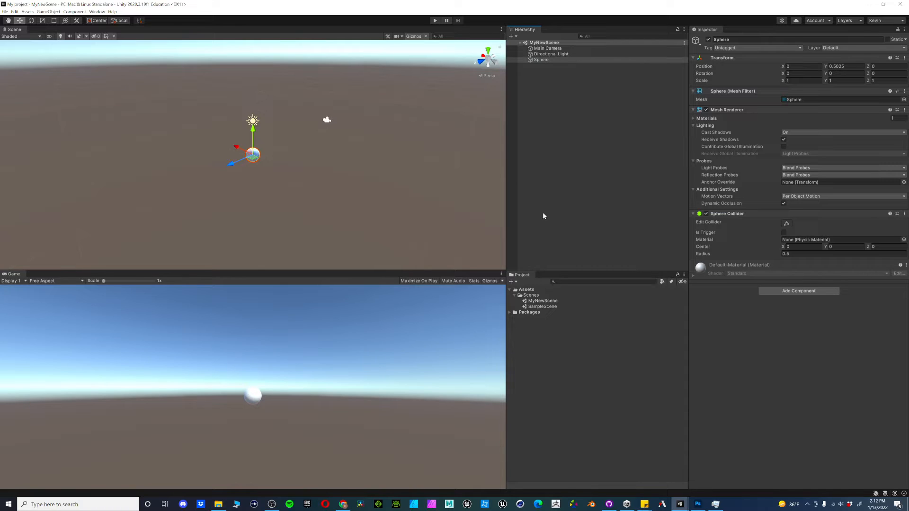
Open SampleScene to compare it, and return to MyNewScene
double_click(525, 308)
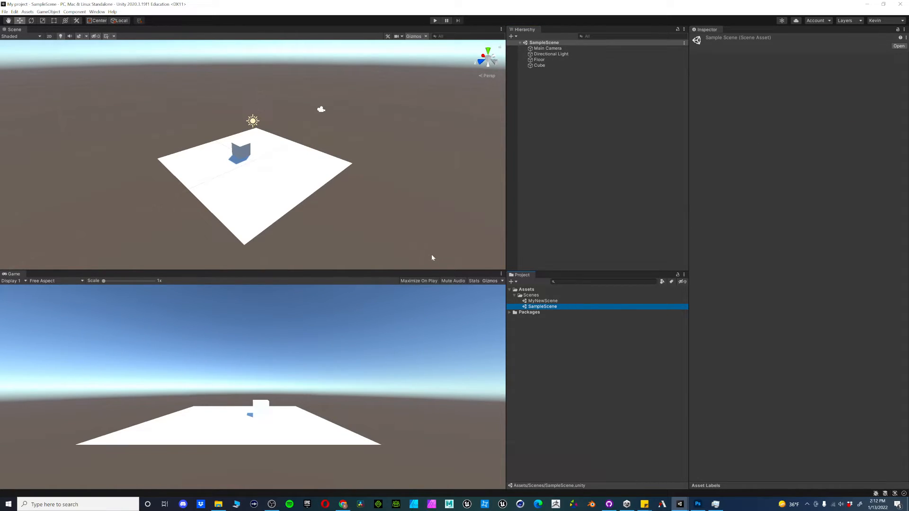
double_click(529, 301)
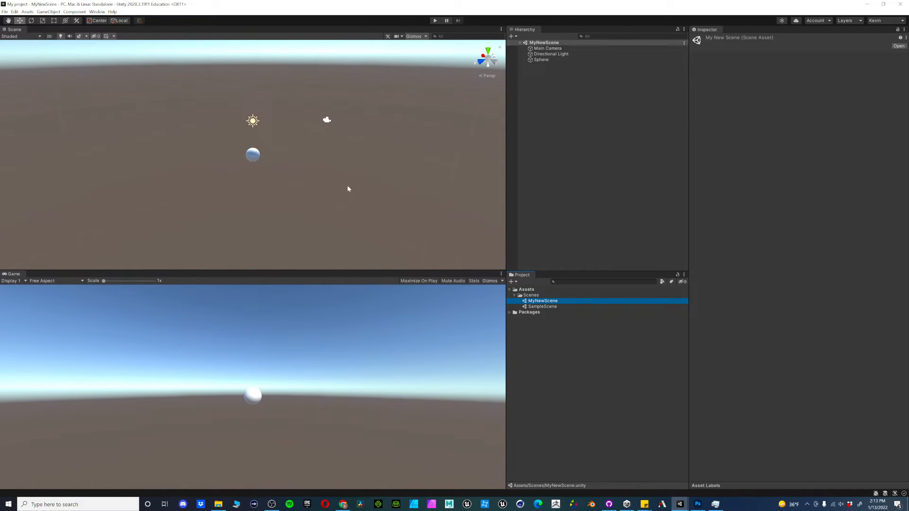
Move the Main Camera along the Z axis to about -6.73, closer to the sphere
scroll(346, 185, "up", 2)
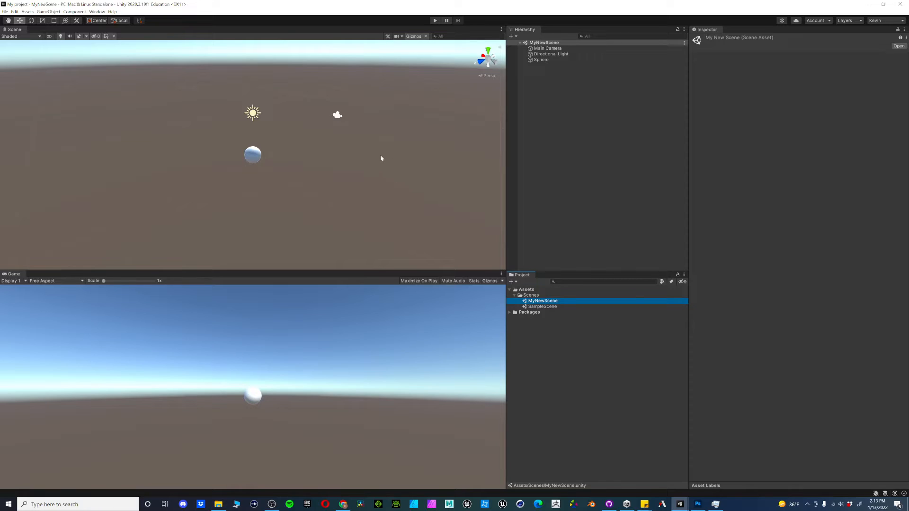
left_click(252, 161)
scroll(301, 189, "up", 1)
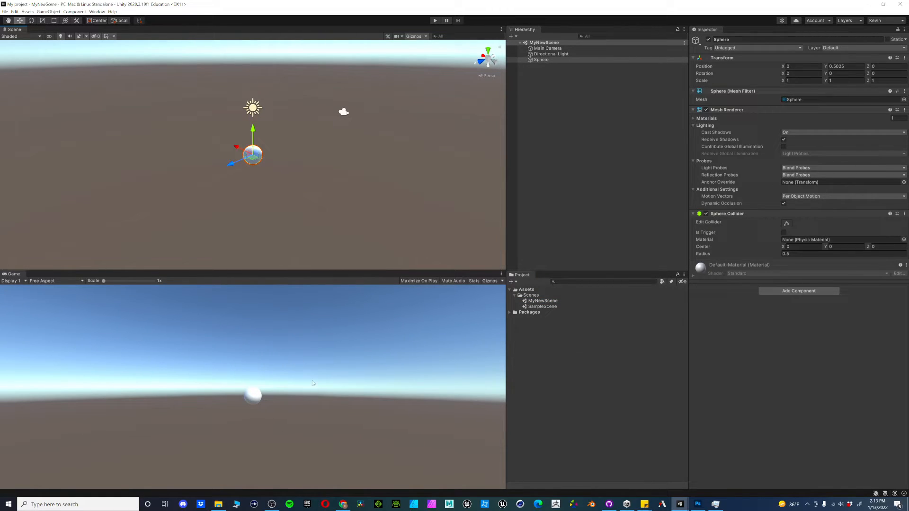
left_click(344, 112)
left_click_drag(335, 122, 299, 118)
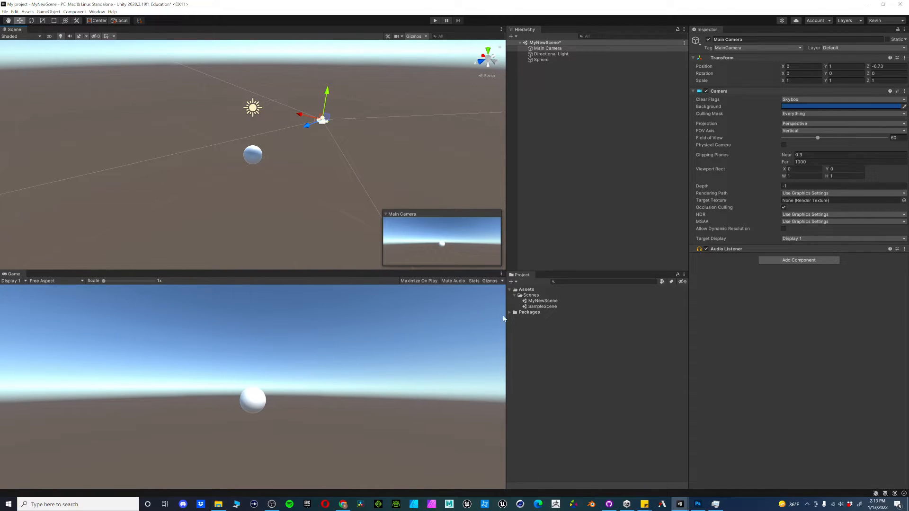
Set the Game view's aspect ratio to 16:9 Aspect
left_click(76, 280)
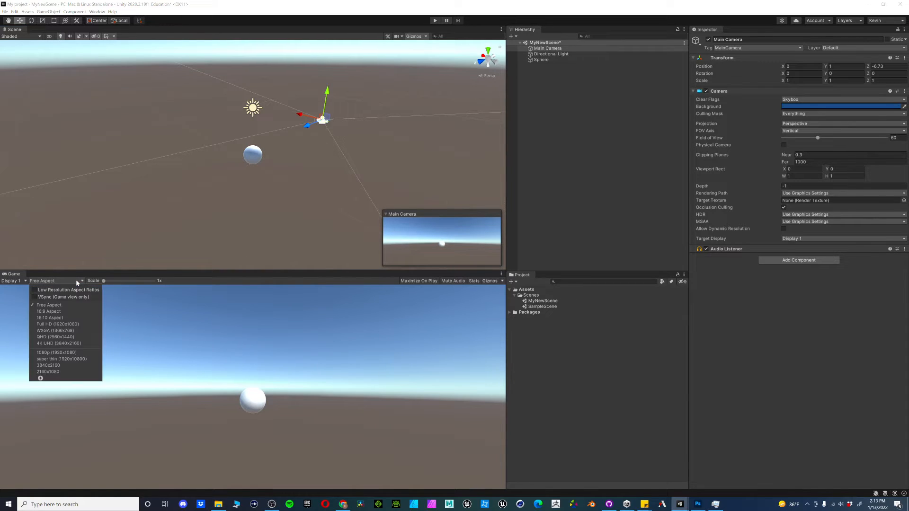
left_click(79, 311)
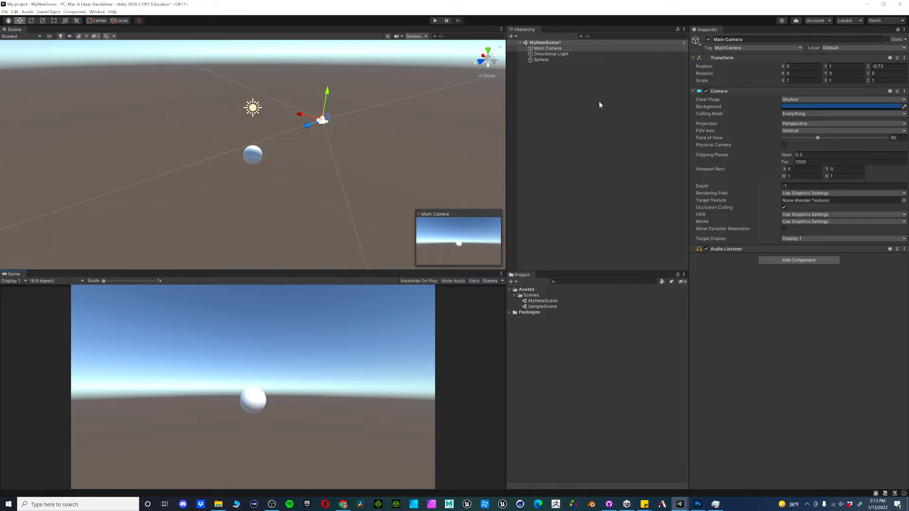
left_click(71, 280)
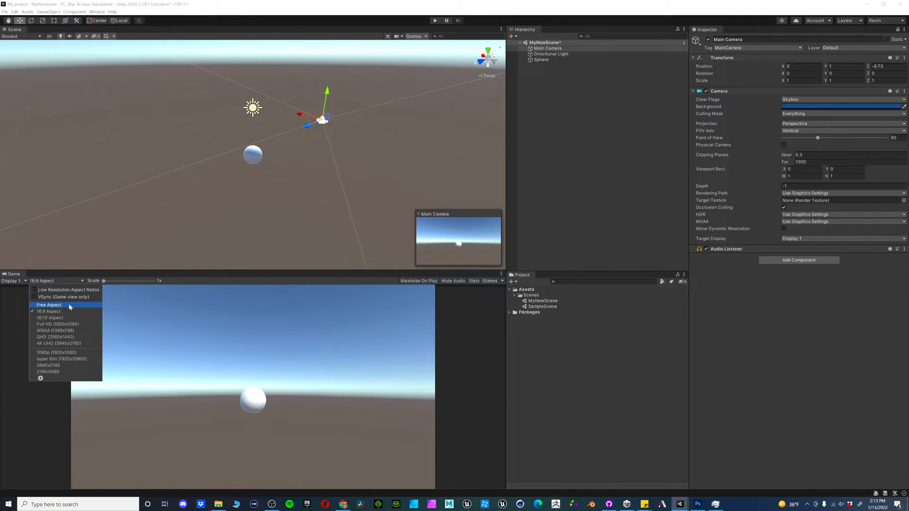
left_click(284, 224)
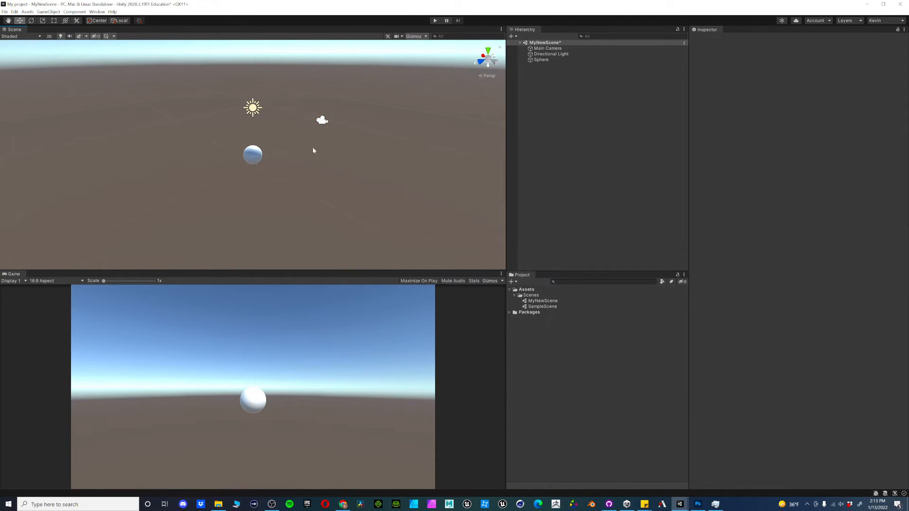
Move the Main Camera closer to the sphere along the Z axis, to about -4.87
left_click(322, 121)
left_click_drag(308, 126, 292, 138)
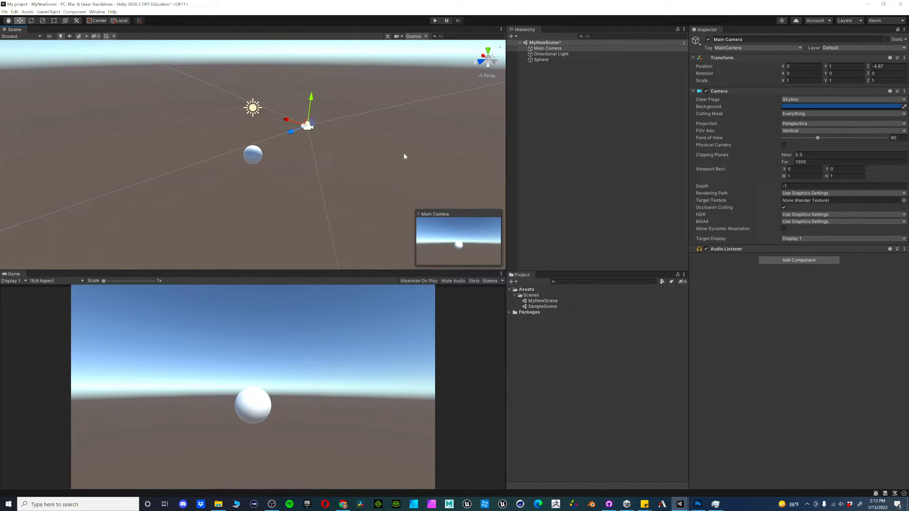
Import AveryDuet.fbx from the Data (E:) drive into the project as a new asset
left_click(540, 301)
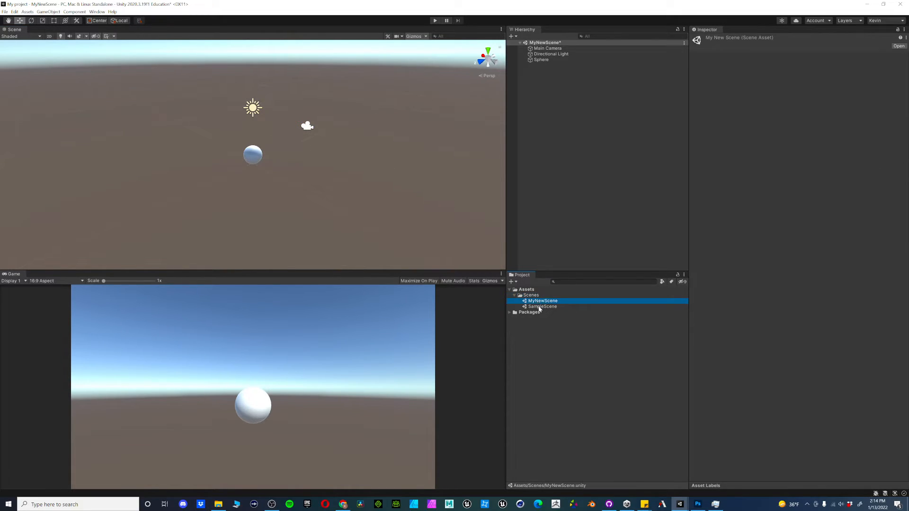
left_click(540, 307)
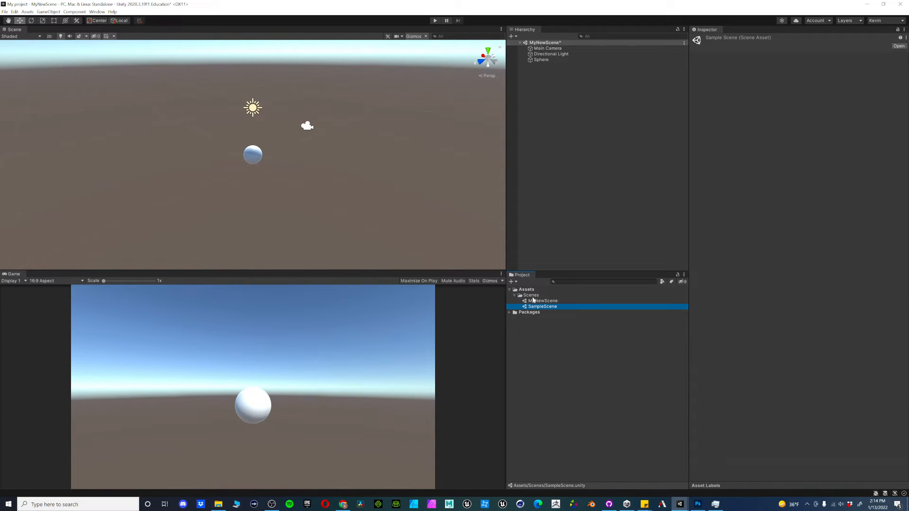
left_click(566, 372)
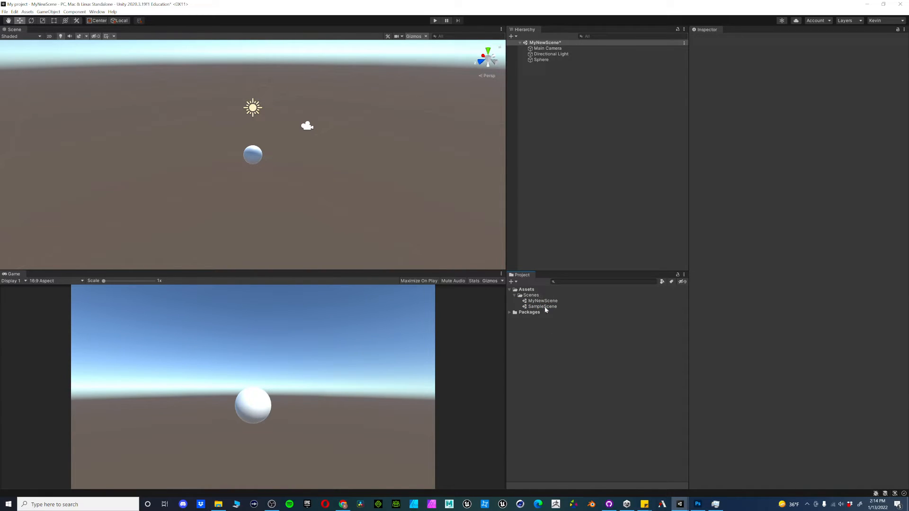
right_click(572, 333)
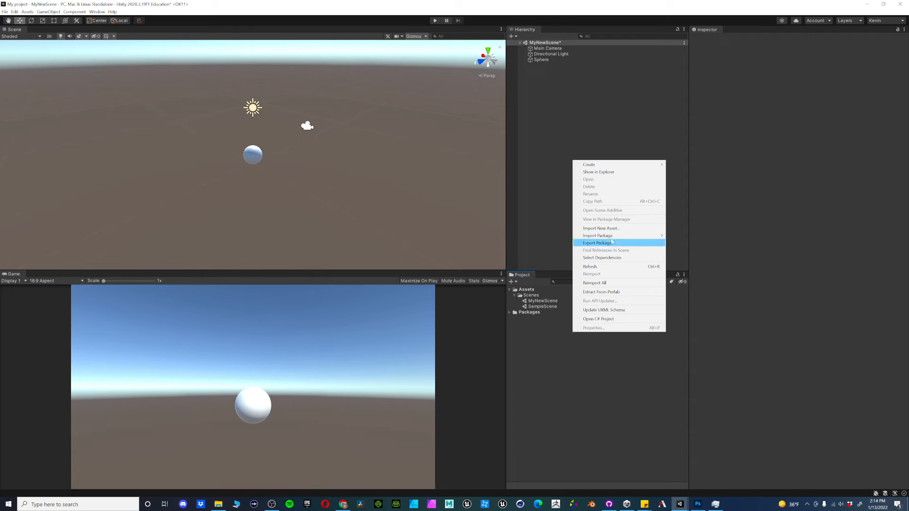
left_click(606, 231)
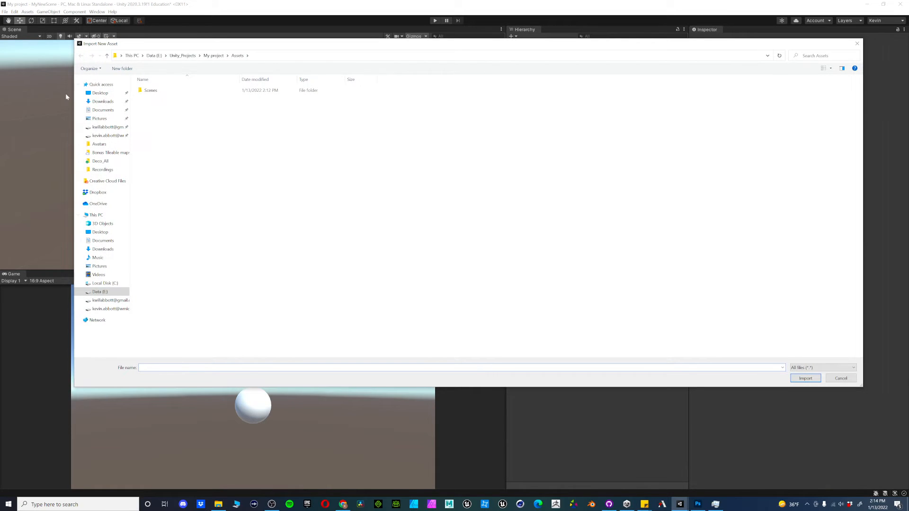
left_click(117, 292)
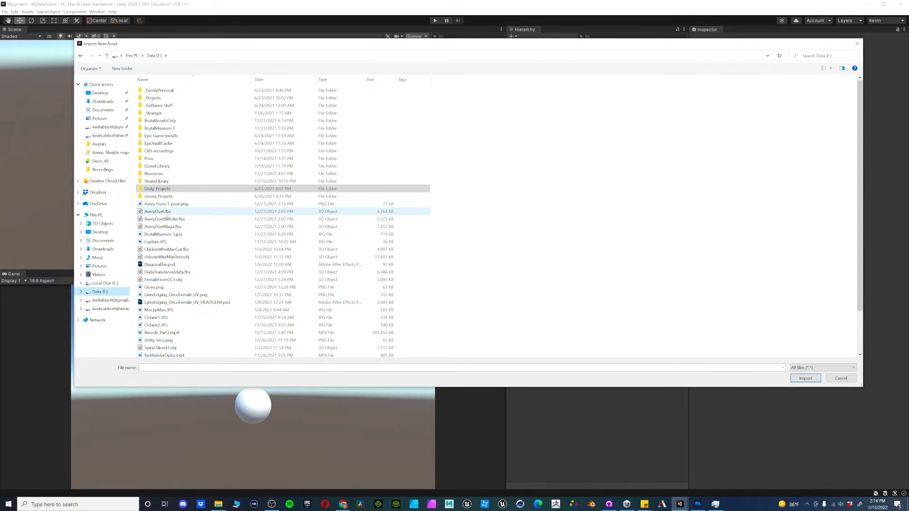
left_click(157, 211)
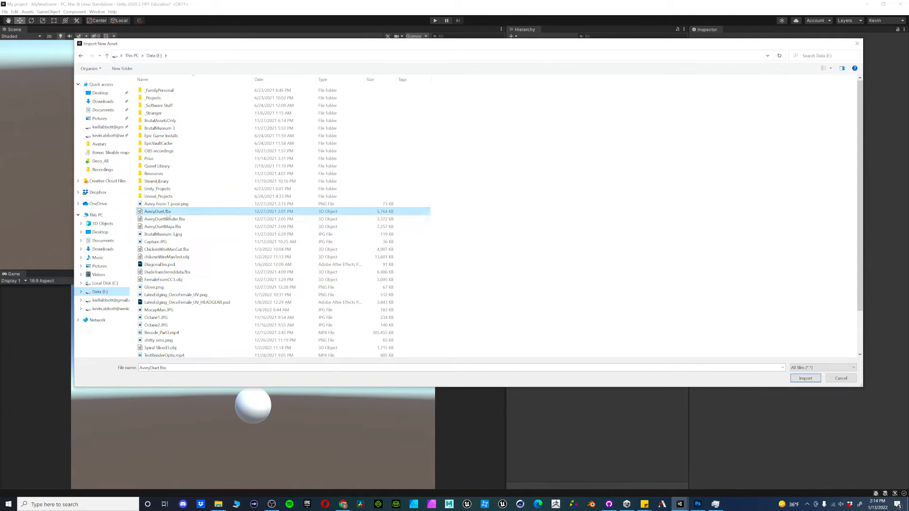
left_click(818, 379)
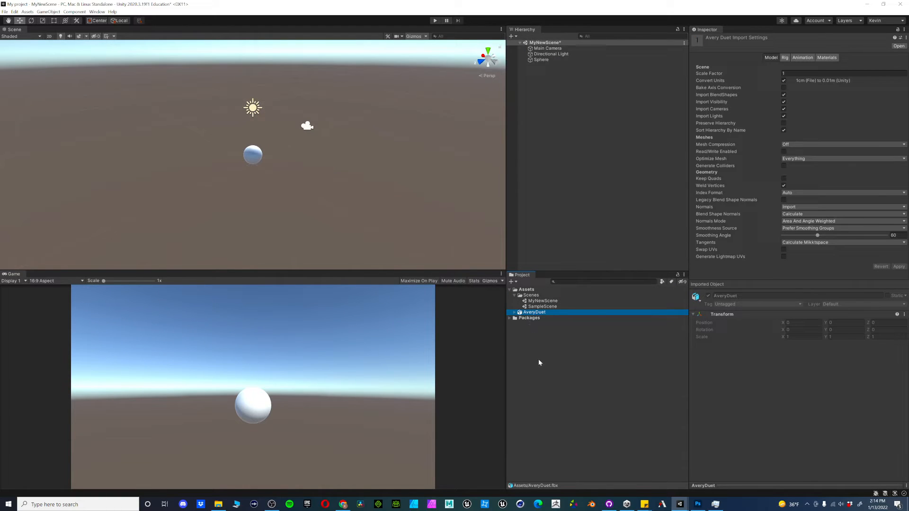
Examine the sub-assets of the imported AveryDuet model, collapse it again and deselect it
left_click(514, 313)
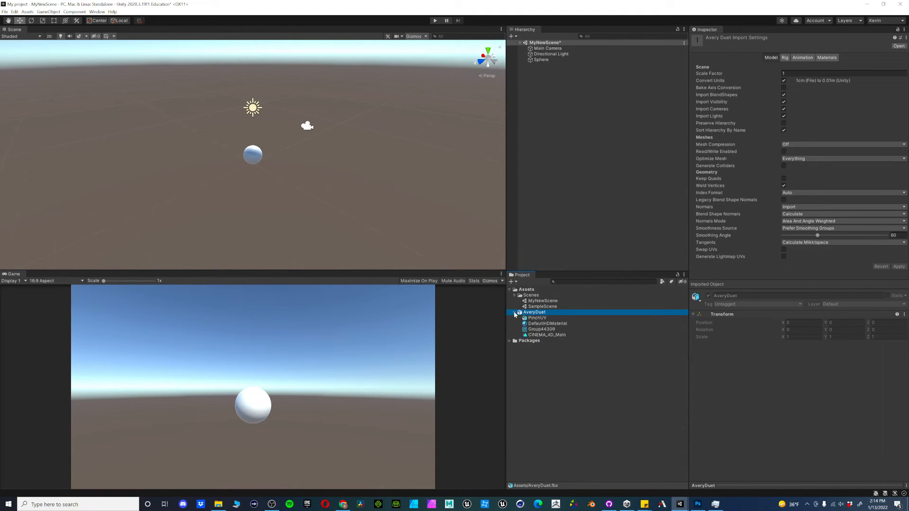
left_click(514, 313)
left_click(533, 331)
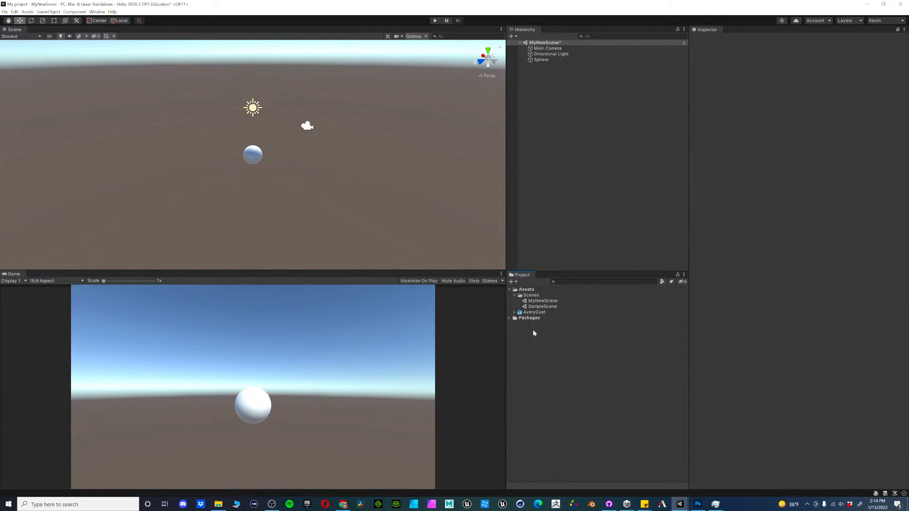
Create a new folder in the project's Assets and move the AveryDuet model into it
right_click(576, 336)
mouse_move(613, 171)
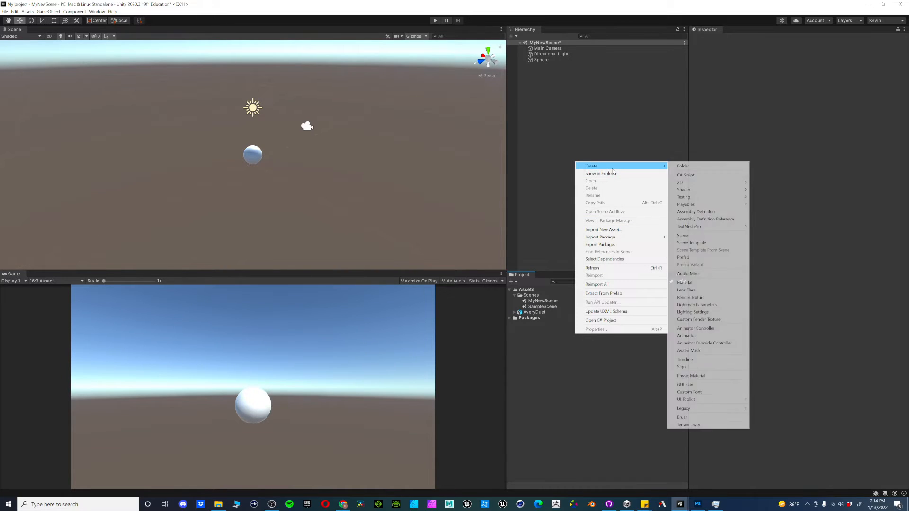
left_click(682, 166)
key("Return")
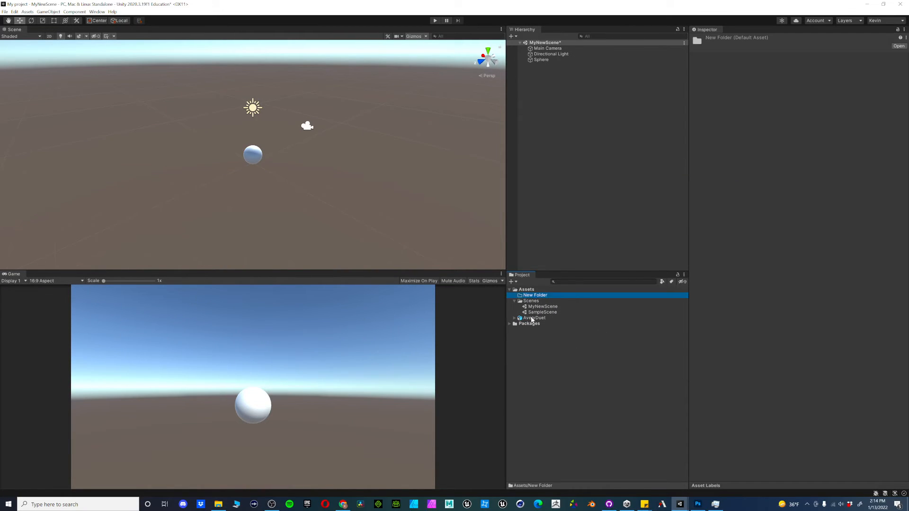
left_click_drag(531, 320, 542, 297)
Rename the new Assets folder as Mocap Data
left_click(549, 297)
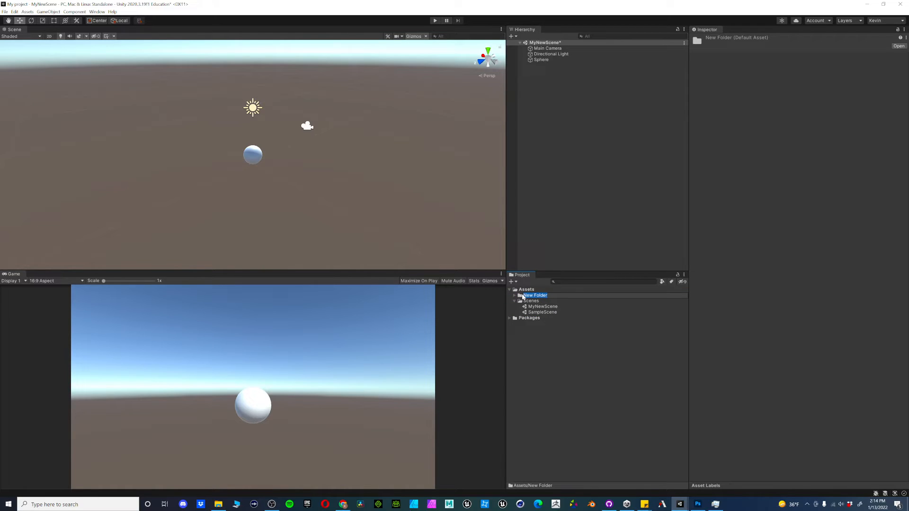
type("Mocap Data")
key("Return")
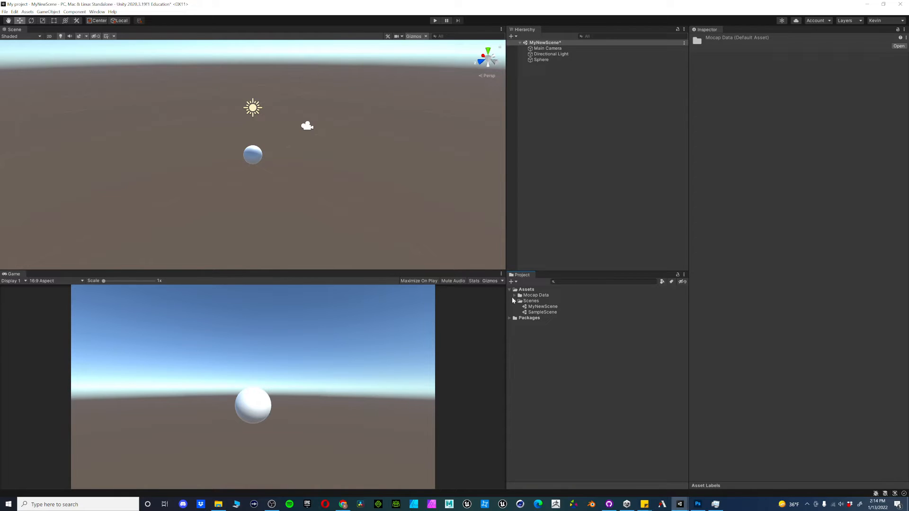
Add the AveryDuet model from the Mocap Data folder to the scene hierarchy and frame it in the Scene view
left_click(514, 295)
left_click_drag(554, 302, 560, 248)
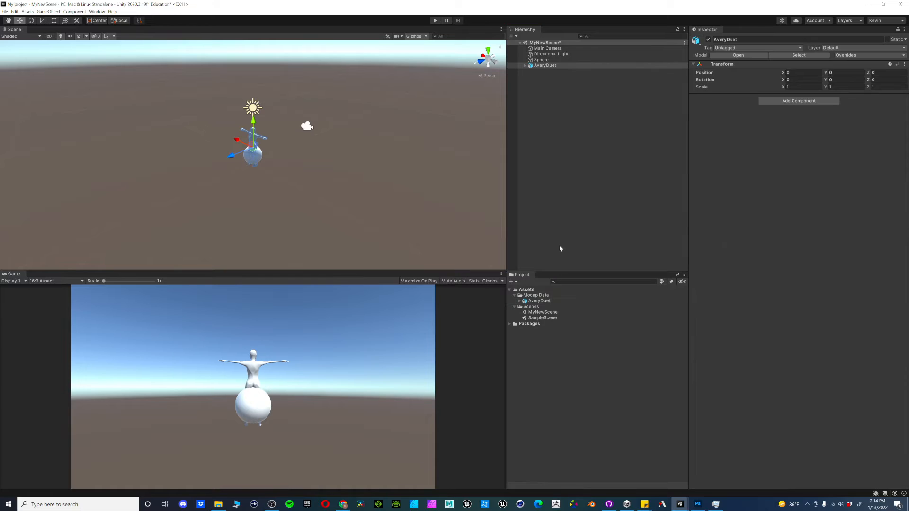
key("f")
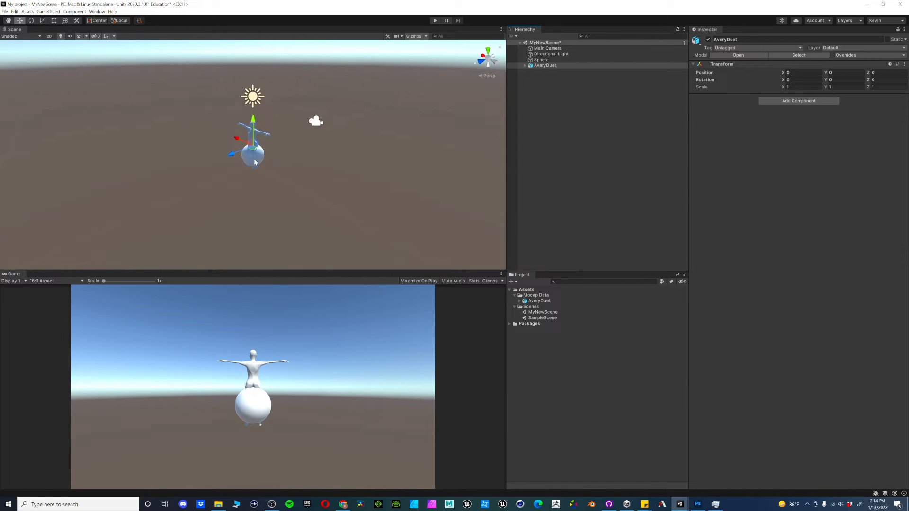
Raise AveryDuet above the sphere to about Y 1.014 and save the scene
scroll(364, 118, "down", 4)
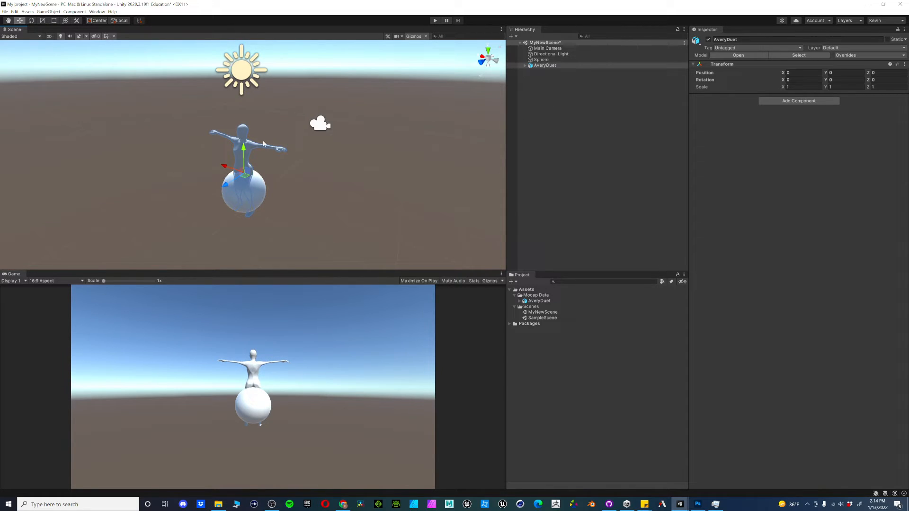
left_click_drag(243, 150, 242, 103)
left_click(5, 11)
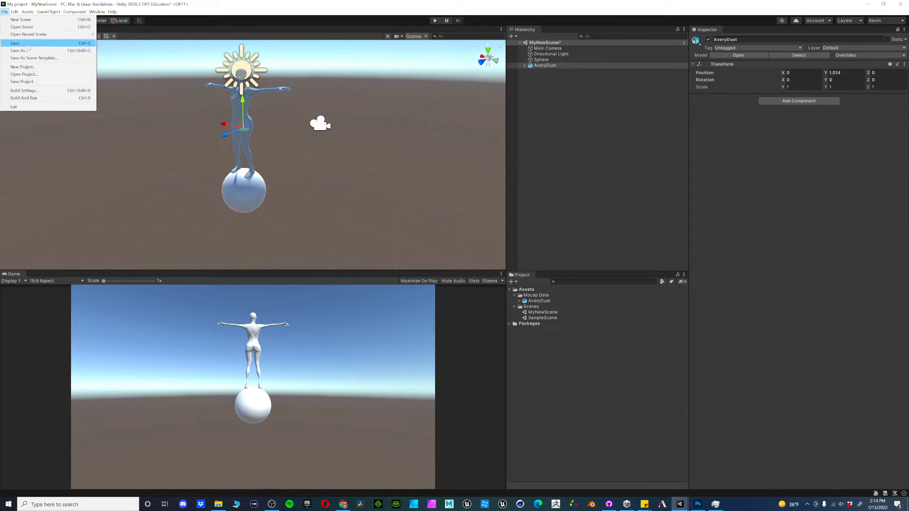
left_click(27, 45)
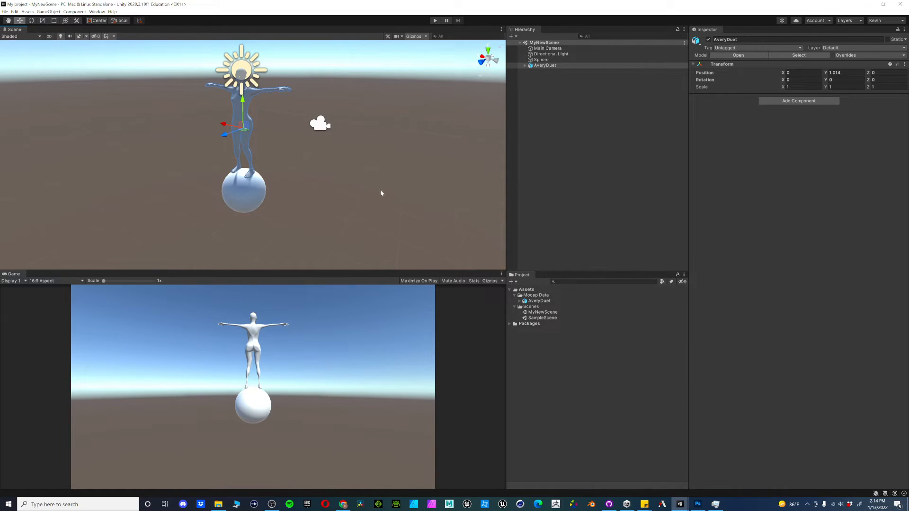
Select the Main Camera and the sphere in turn in the Scene view to examine their components
left_click_drag(381, 191, 362, 219, "alt")
left_click(347, 118)
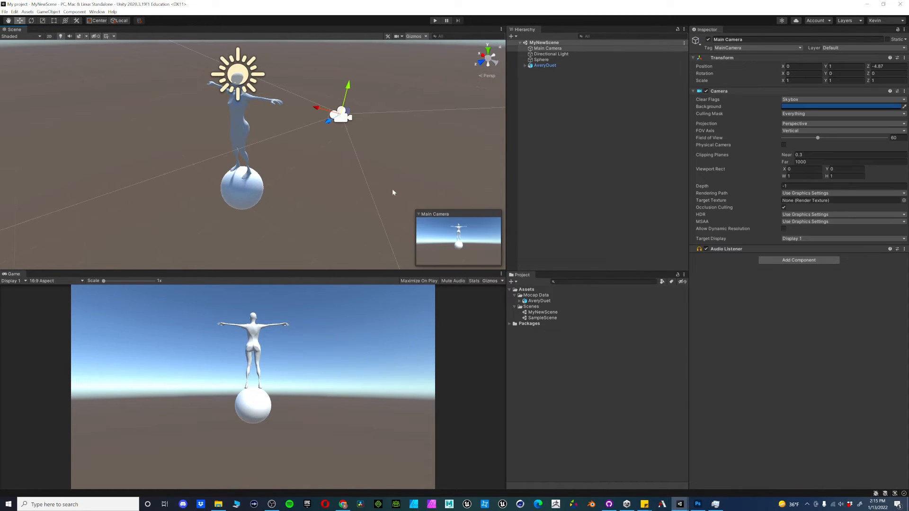
scroll(392, 188, "down", 3)
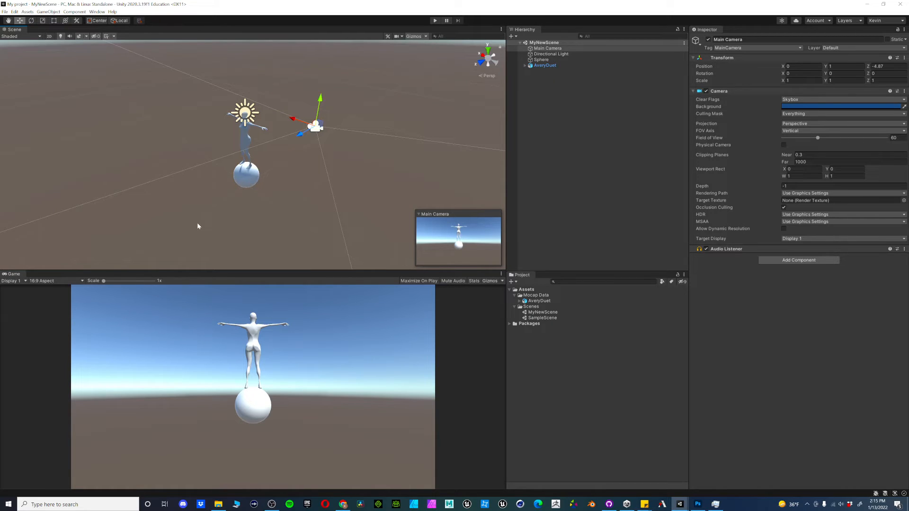
scroll(231, 199, "up", 3)
left_click(243, 187)
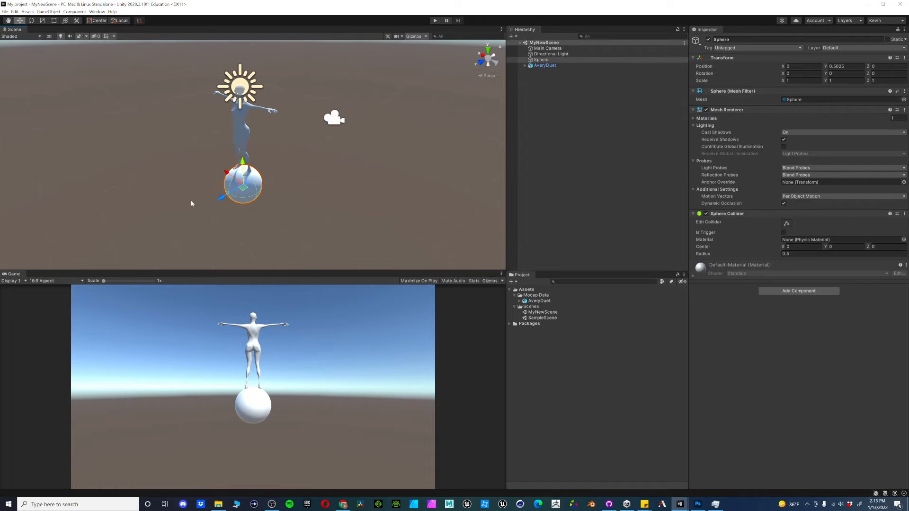
left_click(212, 202)
left_click(235, 198)
Try rotating AveryDuet around several axes and undo the last rotations, keeping a Z rotation of about -2.5
left_click(239, 129)
left_click(31, 20)
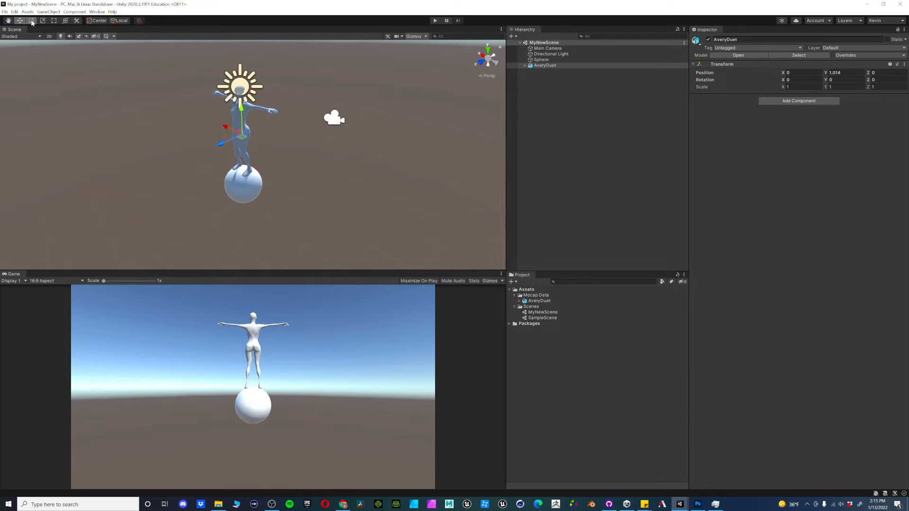
left_click_drag(252, 118, 280, 93)
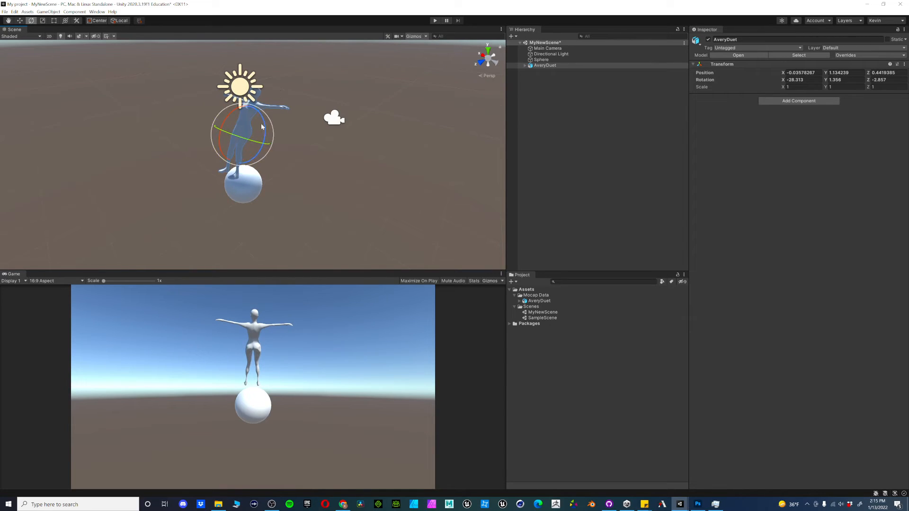
key("ctrl+z")
key("ctrl+z")
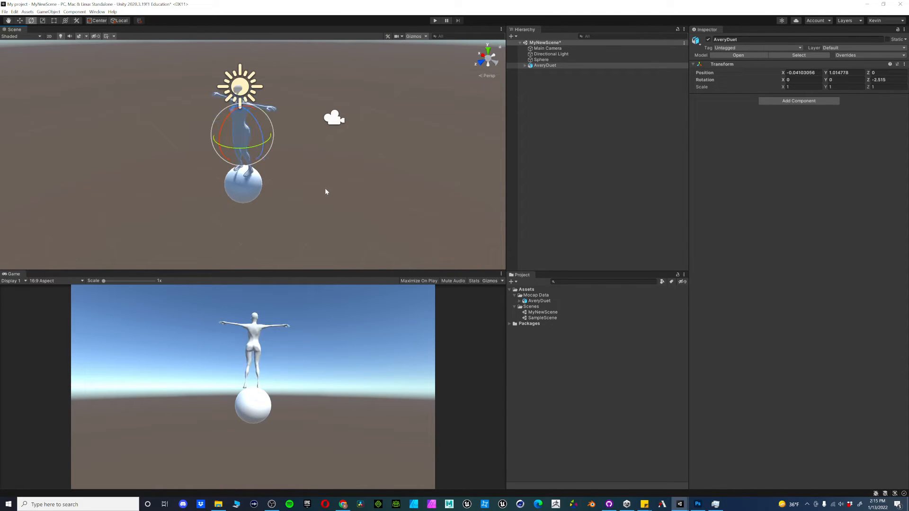
Try scaling AveryDuet uniformly and stretching it along Y to about 2.15, undoing each change
left_click(43, 21)
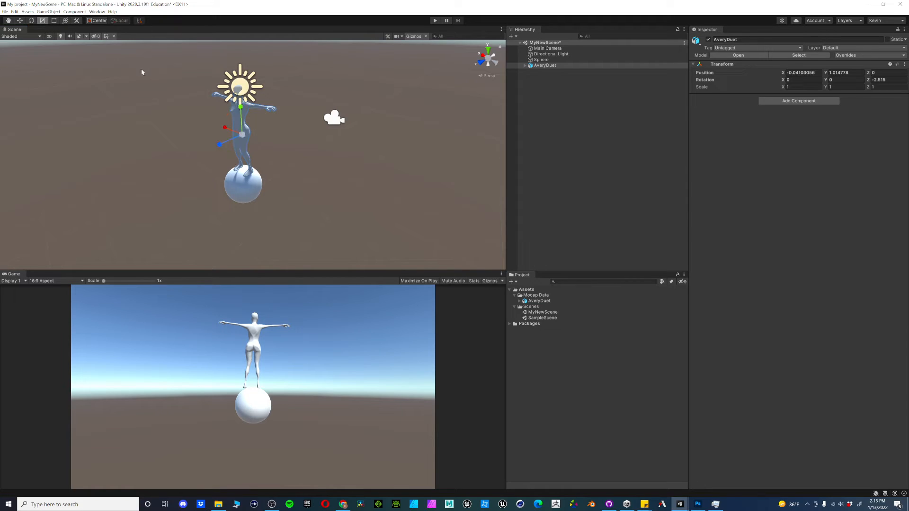
mouse_move(243, 137)
left_mouse_down()
mouse_move(261, 124)
mouse_move(222, 135)
mouse_move(233, 134)
left_mouse_up()
key("ctrl+z")
left_click_drag(242, 109, 245, 67)
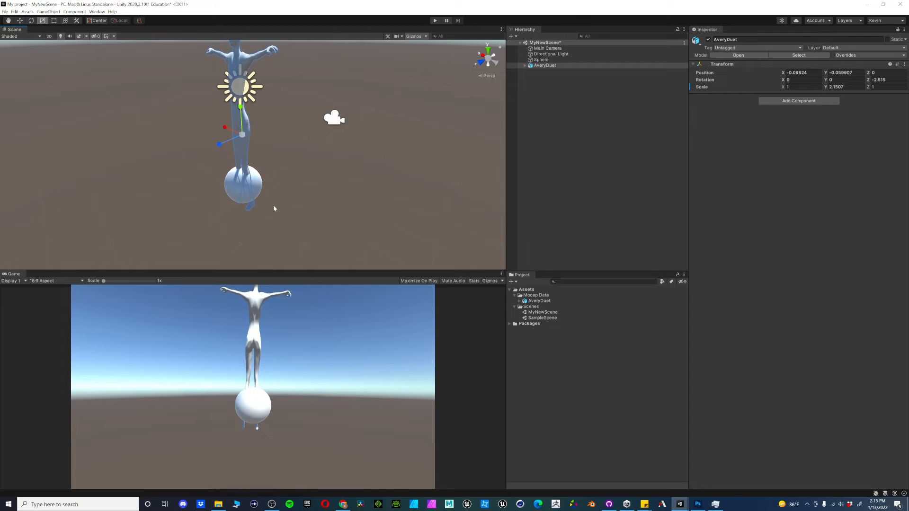
key("ctrl+z")
Scale AveryDuet uniformly on all axes to about 1.54
left_click_drag(274, 207, 200, 186, "alt")
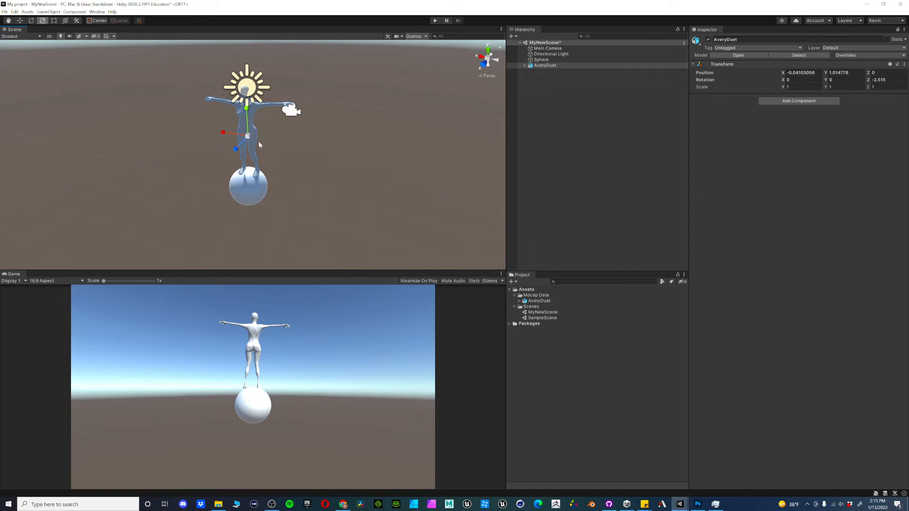
left_click_drag(236, 150, 262, 130)
key("ctrl+z")
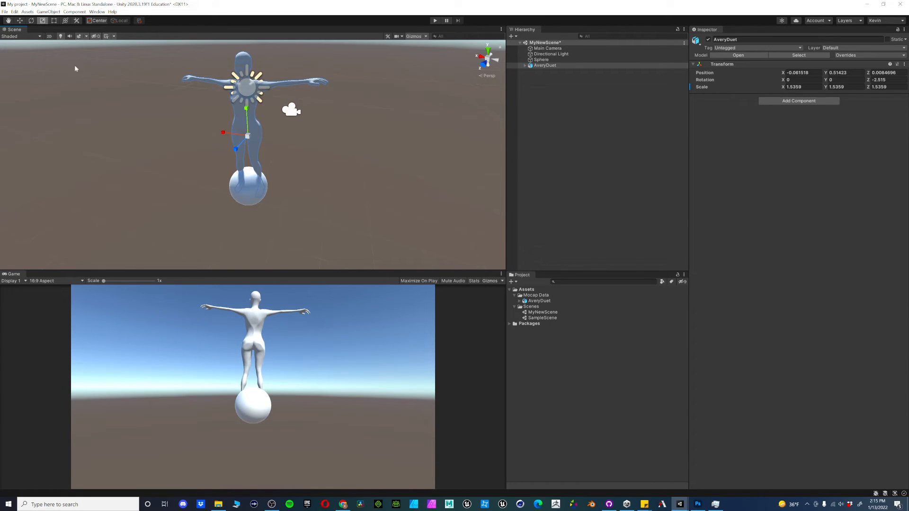
Move the enlarged AveryDuet up along Y to about 1.006 so that it stands on the sphere
left_click(20, 21)
left_click_drag(247, 113, 252, 90)
left_click_drag(306, 150, 325, 143, "alt")
mouse_move(324, 142)
middle_mouse_down()
mouse_move(301, 173)
mouse_move(318, 156)
middle_mouse_up()
left_click_drag(318, 156, 287, 135, "alt")
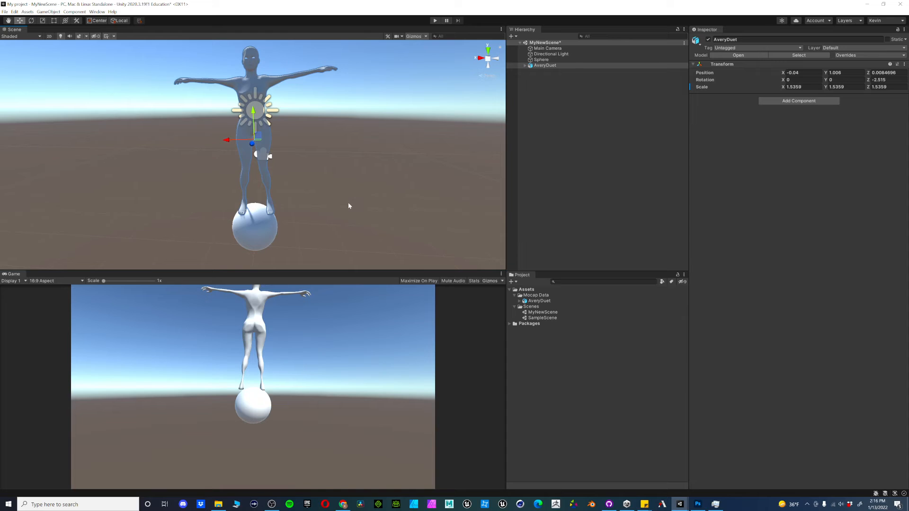
Orbit and zoom the Scene view away from the objects, and bring it back by framing the sphere
left_click_drag(376, 197, 308, 222, "alt")
left_click(568, 179)
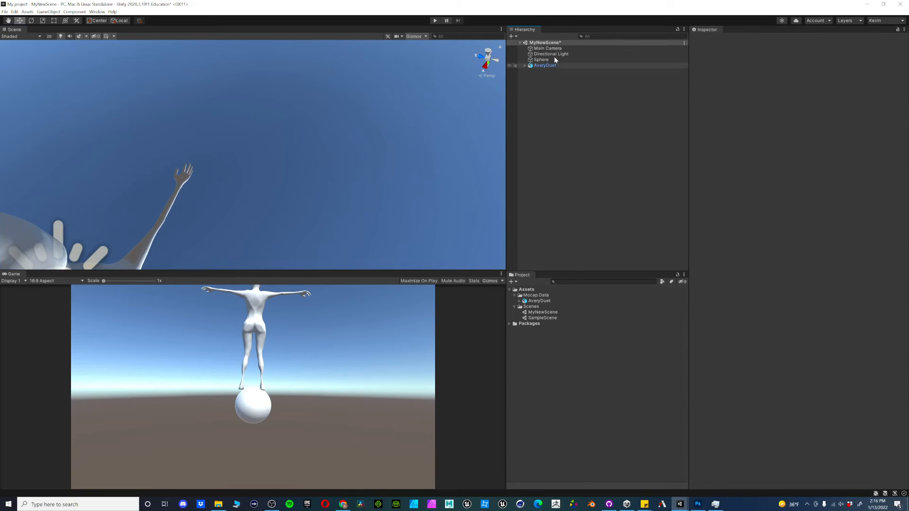
left_click(167, 226)
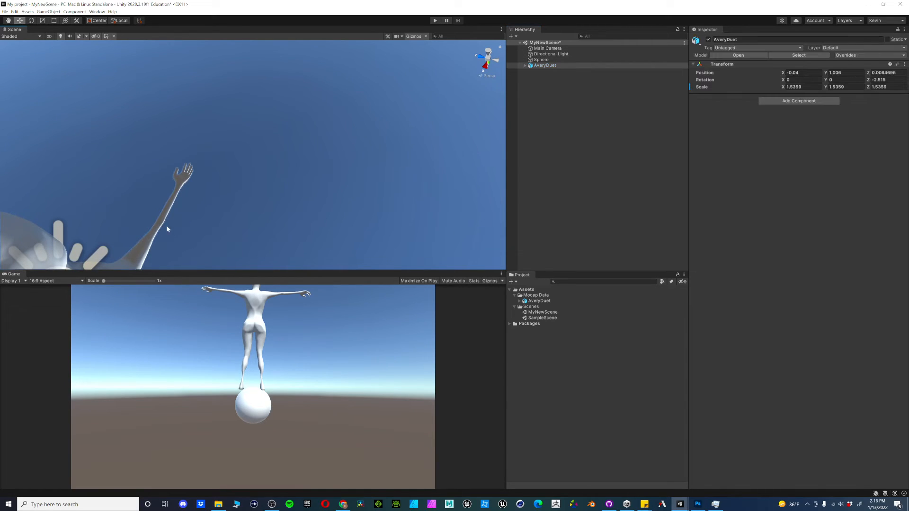
left_click(265, 179)
scroll(258, 182, "up", 5)
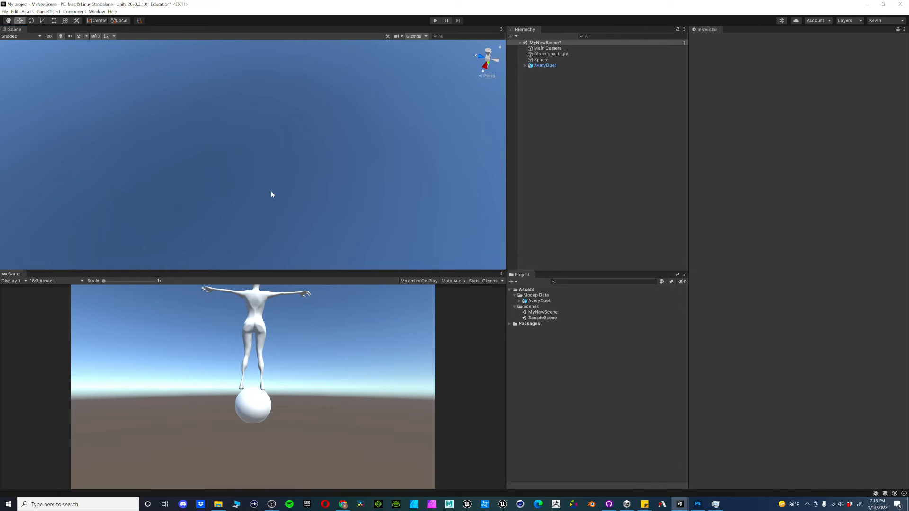
left_click(536, 60)
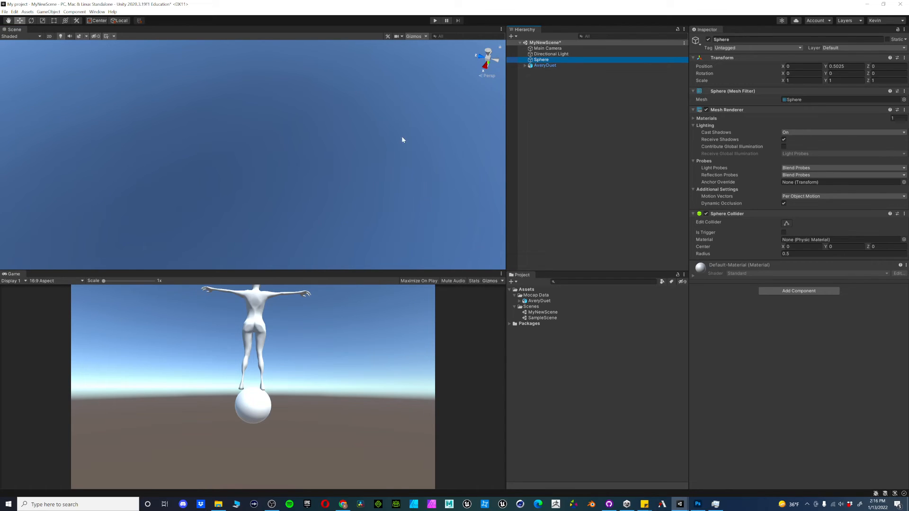
key("f")
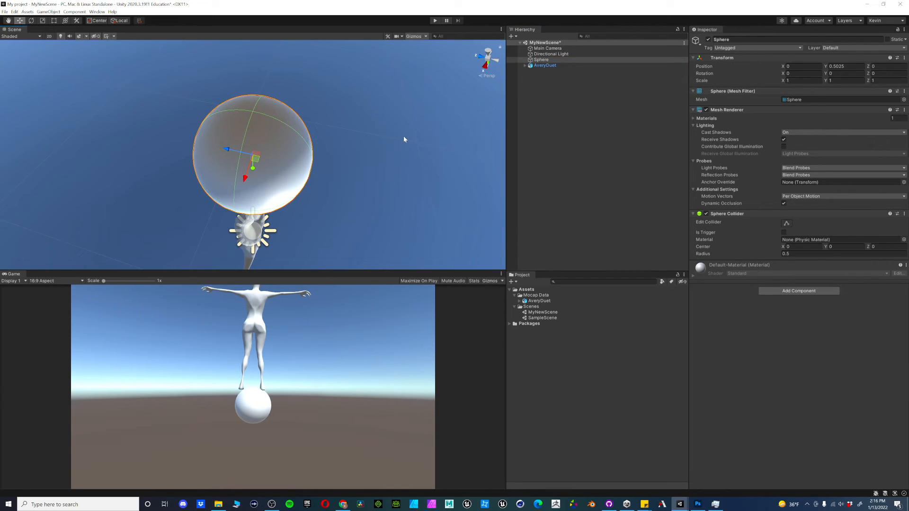
Switch the Scene view between the axis-aligned orientations, including Top and Front, to examine the sphere
left_click(489, 59)
left_click(490, 60)
left_click(489, 53)
left_click(488, 57)
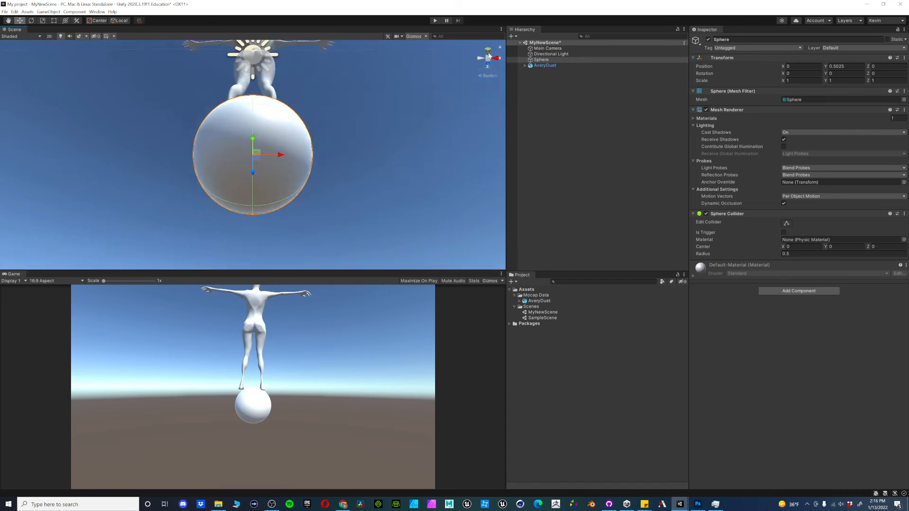
left_click(489, 49)
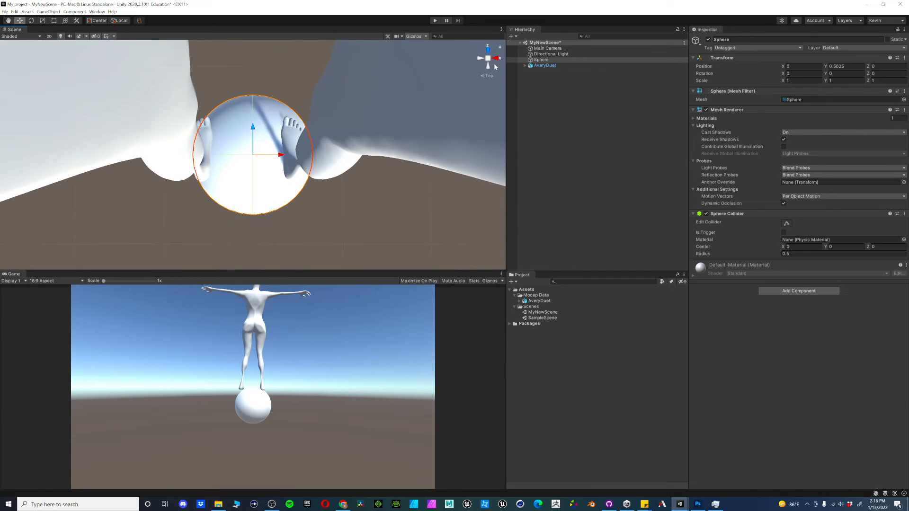
left_click(495, 59)
left_click(488, 50)
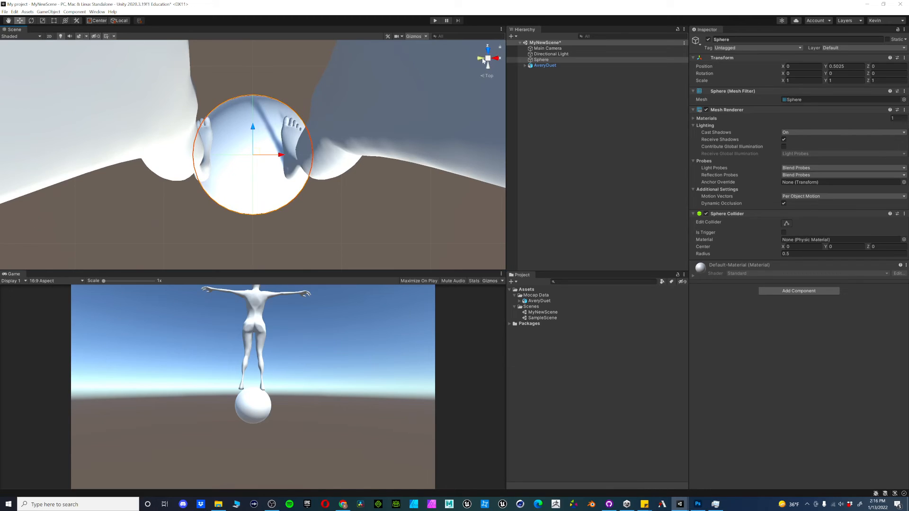
left_click(495, 59)
left_click(495, 58)
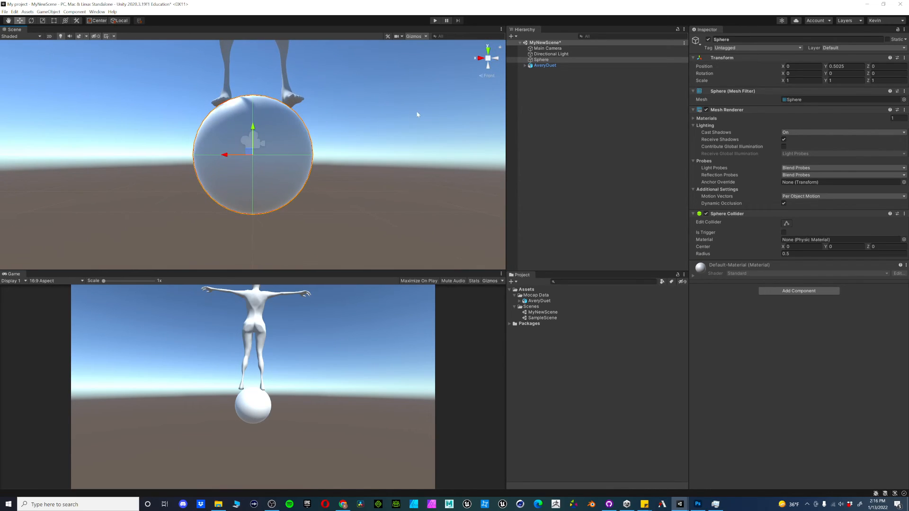
Frame AveryDuet in the Scene view and look at it from an angled perspective
left_click(552, 66)
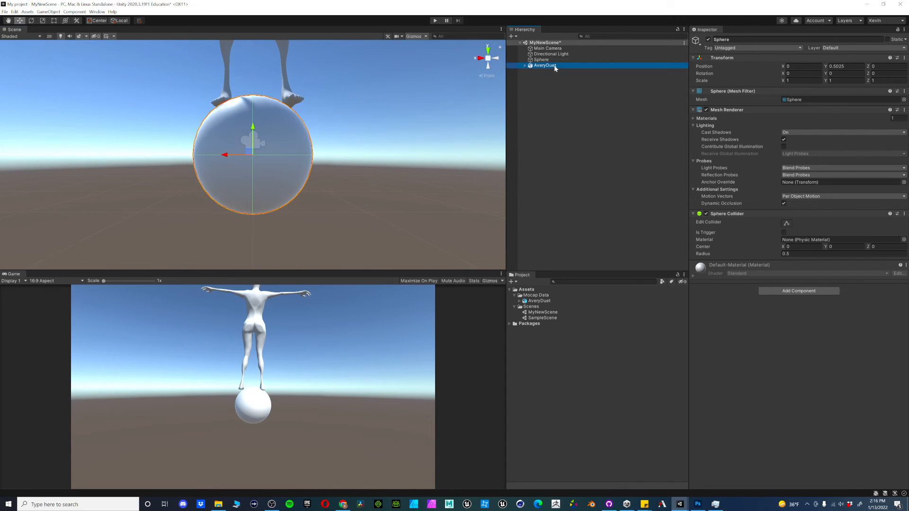
key("f")
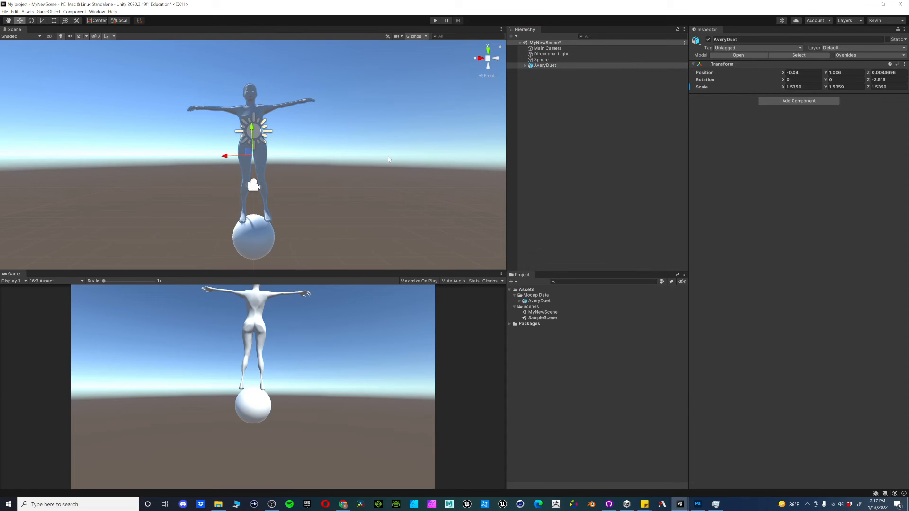
left_click_drag(389, 160, 326, 194, "alt")
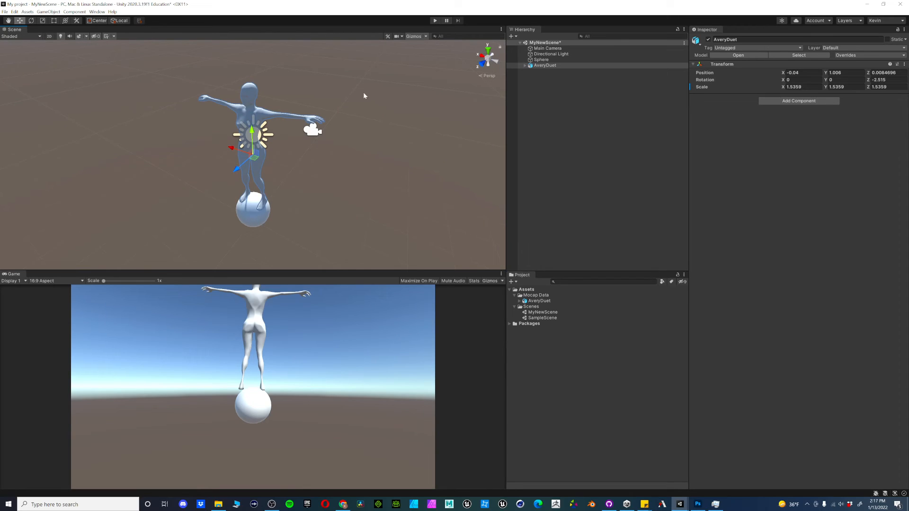
View AveryDuet from different angles and align the Scene view to the Left orientation
left_click(491, 58)
left_click(490, 59)
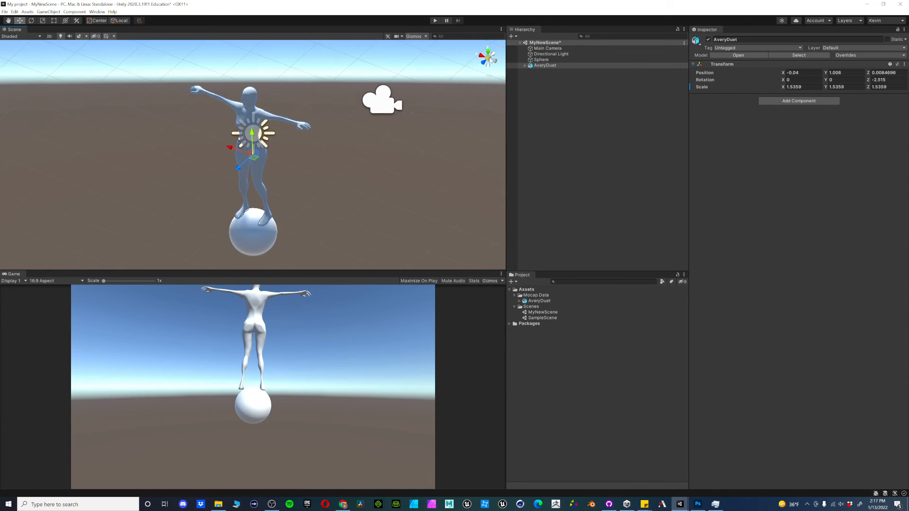
left_click_drag(379, 213, 368, 163, "alt")
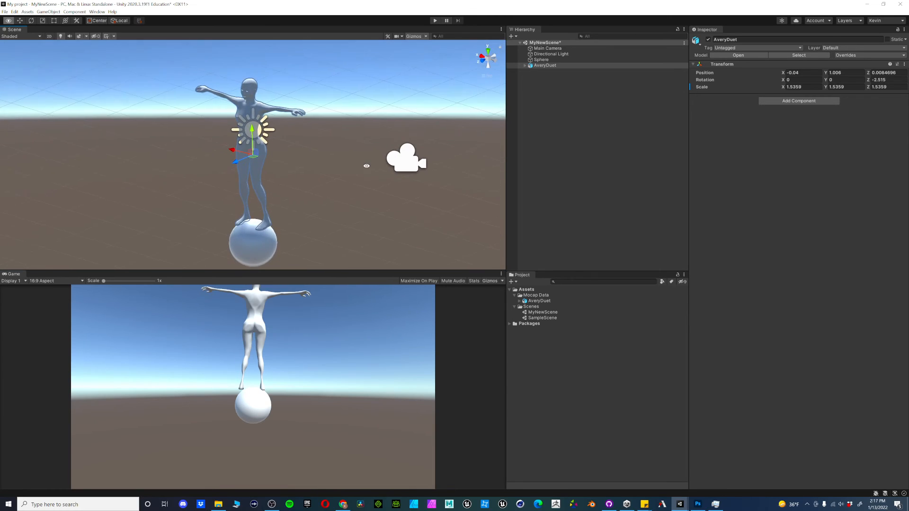
left_click(493, 62)
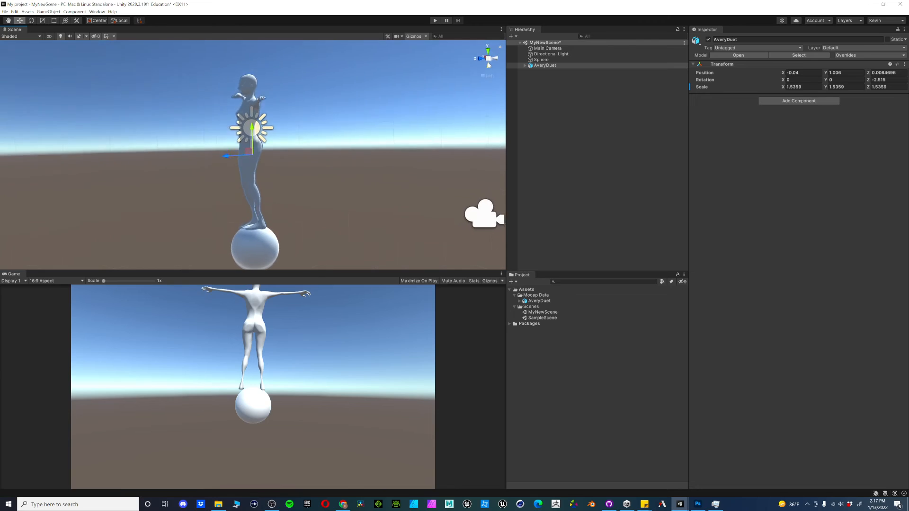
Move the sphere sideways, out from under AveryDuet's feet
left_click(479, 60)
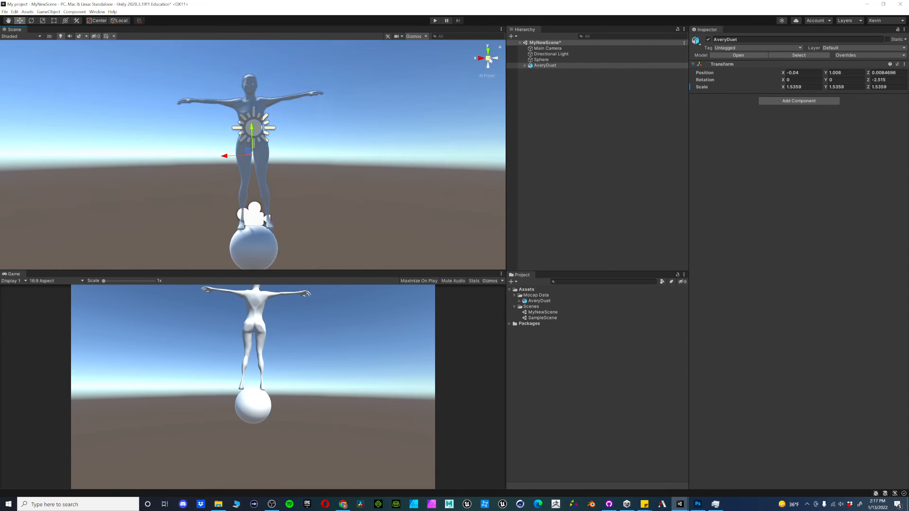
left_click_drag(455, 114, 346, 174, "alt")
left_click(488, 59)
left_click(487, 59)
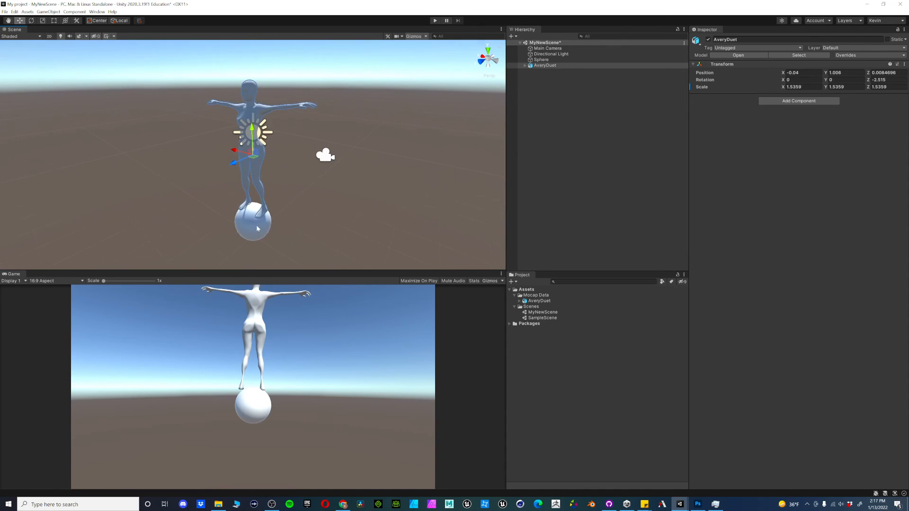
left_click(241, 221)
left_click_drag(235, 206, 144, 176)
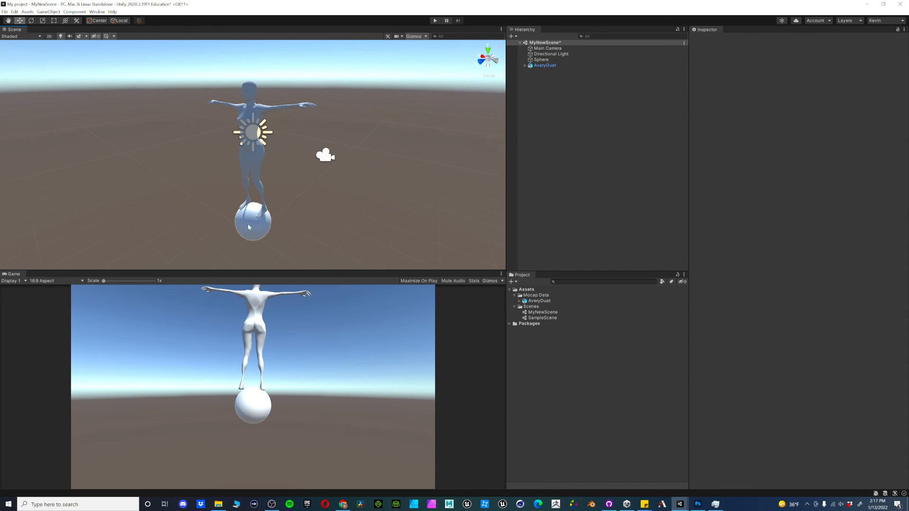
left_click(237, 211)
left_click_drag(236, 212, 180, 180)
Raise AveryDuet to about Y 2.1, and lower it to about Y 1.6 in the perspective Left view, lining its feet up with the sphere
left_click(249, 156)
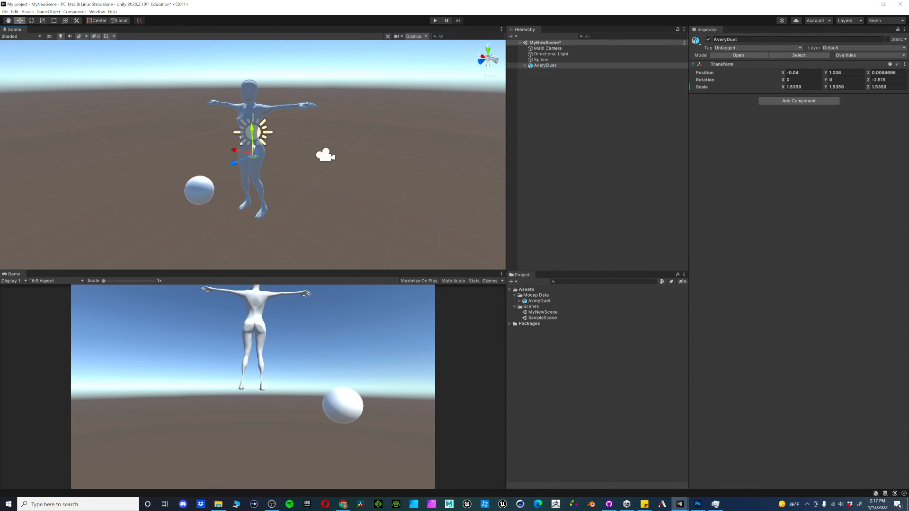
left_click_drag(252, 139, 253, 83)
left_click(495, 61)
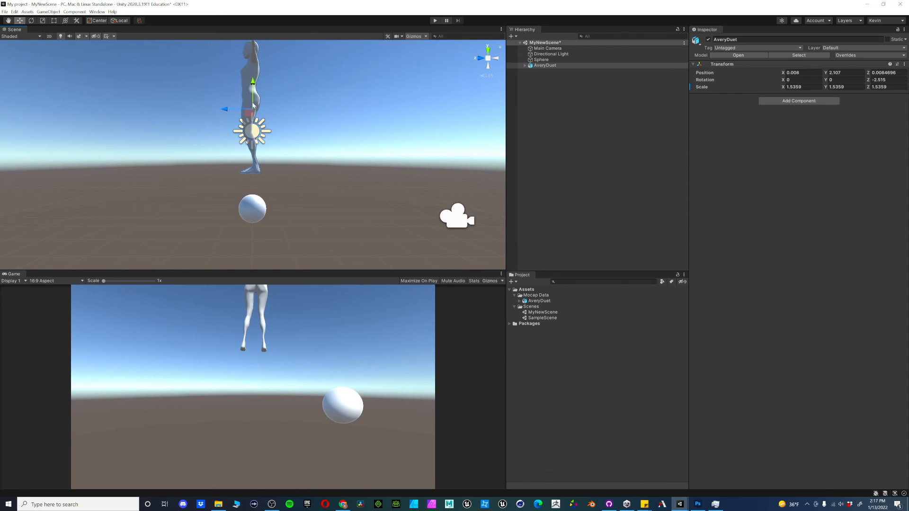
left_click_drag(252, 84, 251, 106)
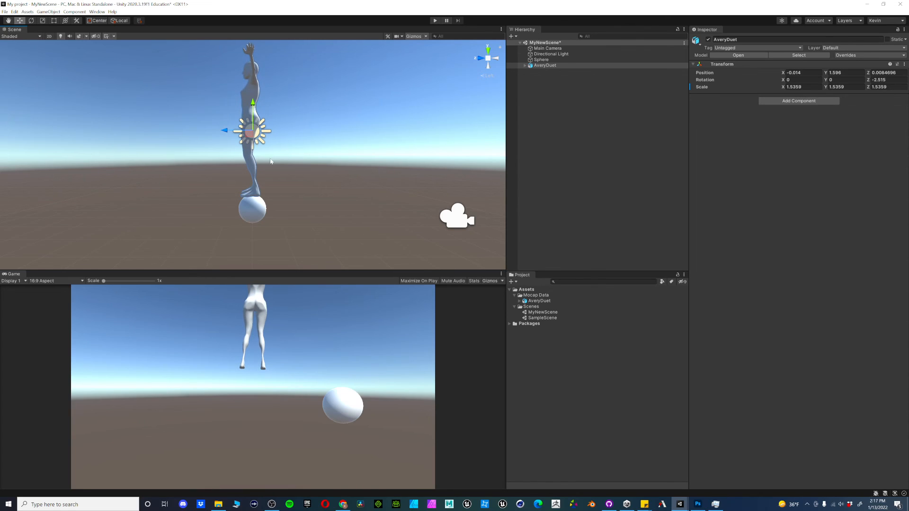
Lower AveryDuet to about Y 1.1 in the isometric Left view, lining its feet up with the top of the sphere
left_click_drag(275, 185, 460, 175, "alt")
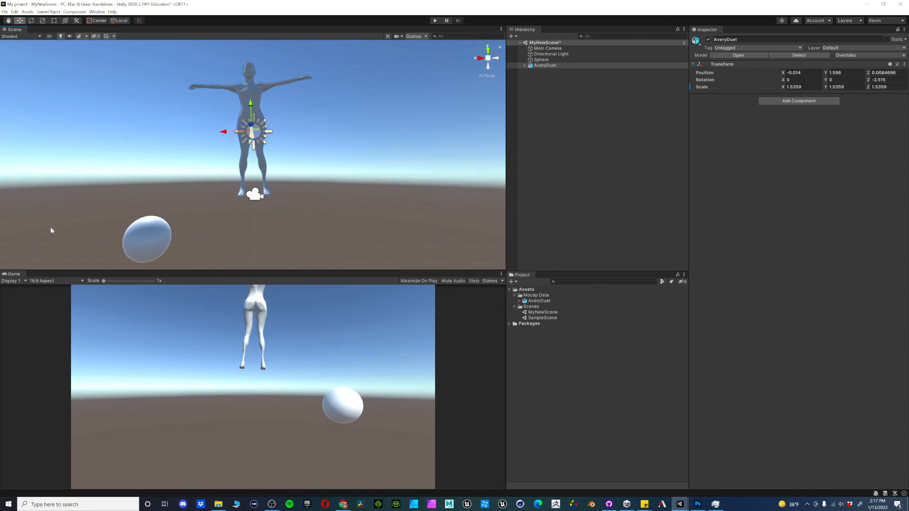
left_click_drag(159, 206, 405, 108, "alt")
left_click_drag(473, 88, 535, 105, "alt")
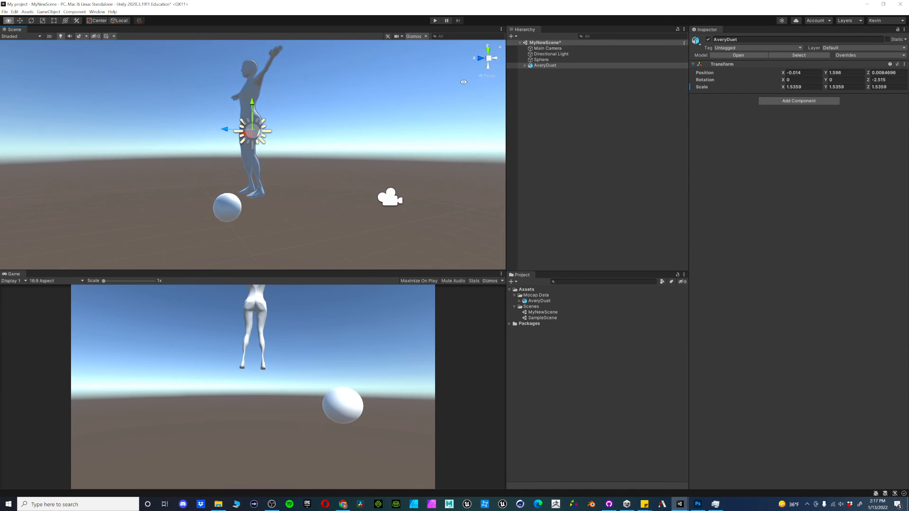
left_click_drag(416, 94, 489, 140, "alt")
left_click(496, 63)
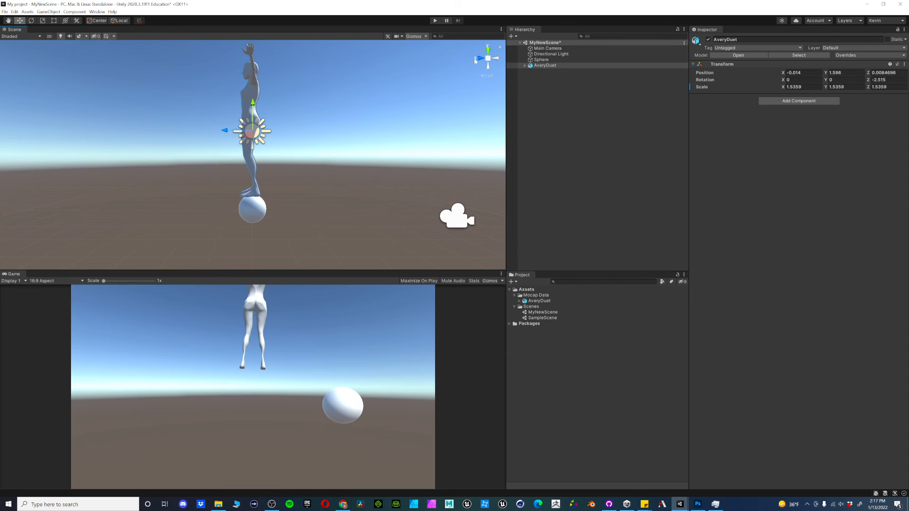
left_click(490, 60)
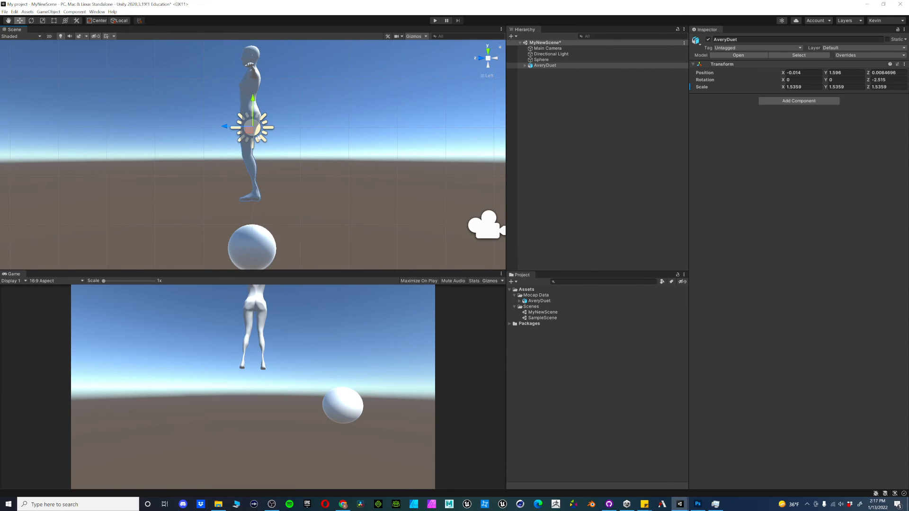
left_click_drag(254, 103, 254, 127)
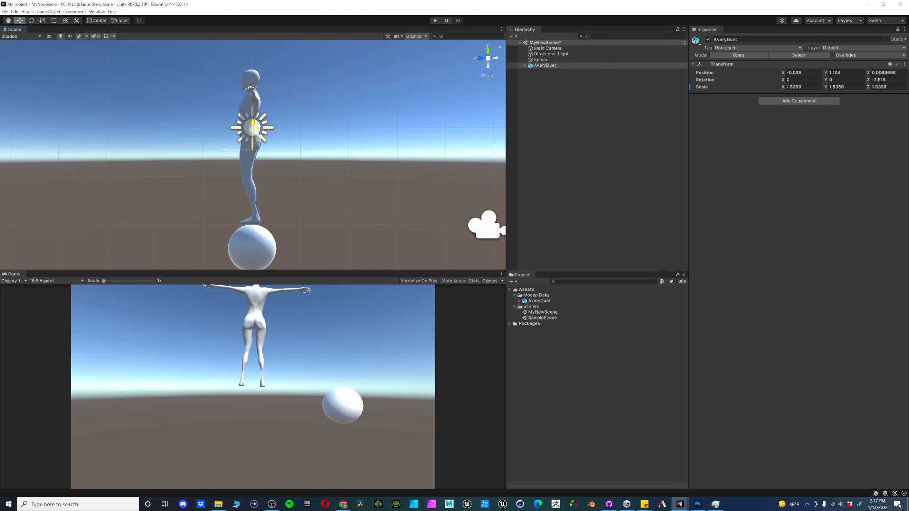
Examine from several perspective angles how AveryDuet and the sphere are positioned relative to each other
left_click_drag(256, 218, 461, 186, "alt")
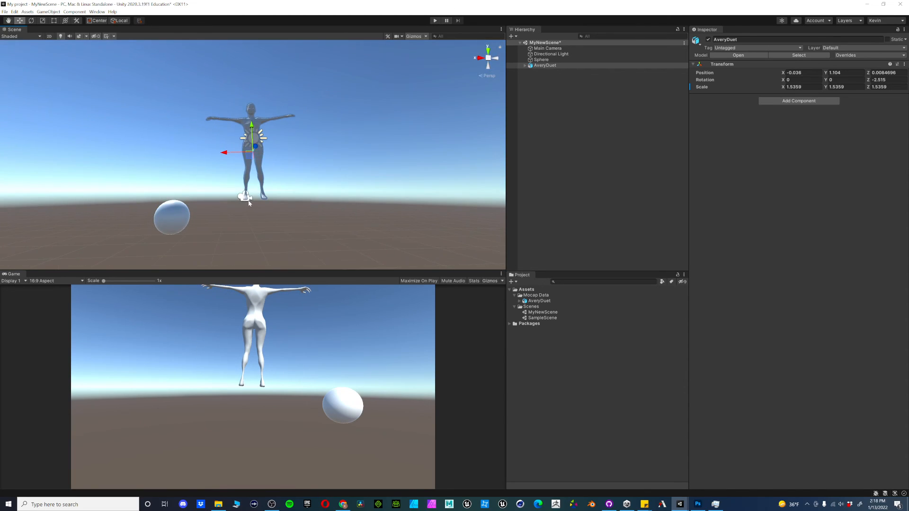
left_click_drag(388, 185, 233, 236, "alt")
left_click(490, 59)
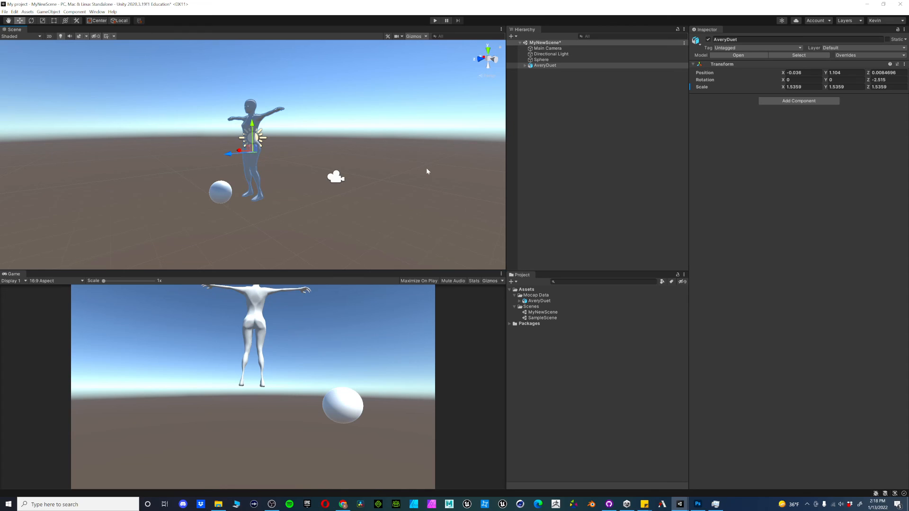
left_click_drag(406, 130, 435, 155, "alt")
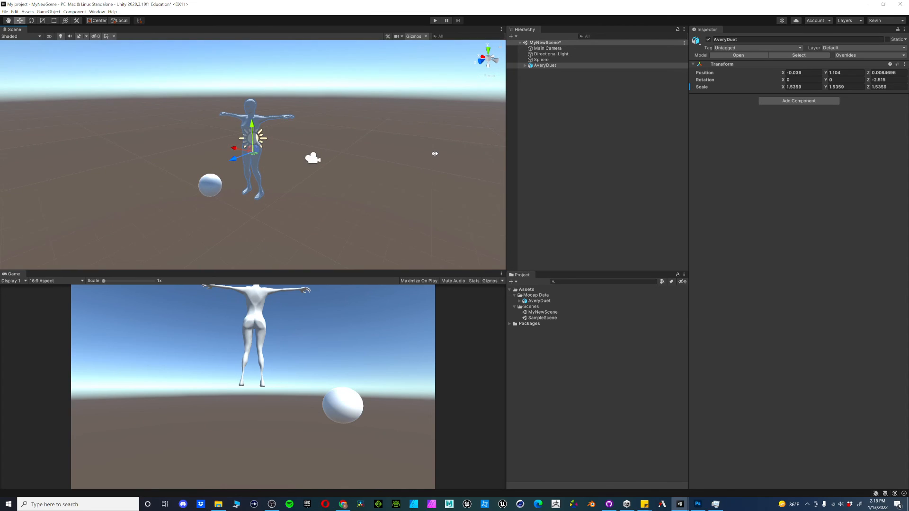